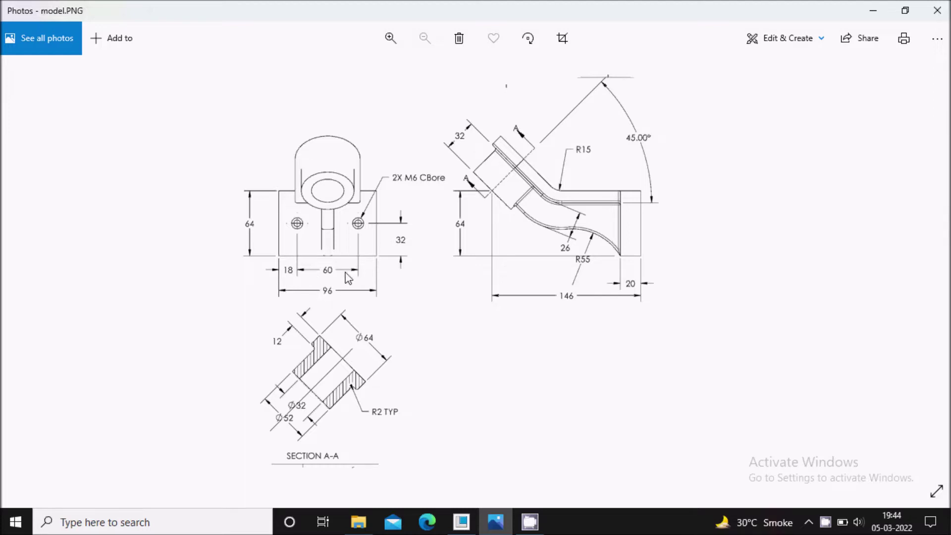
# - Create solid part PRT0014 from the mmns_part_solid template instead of the default template
pyautogui.click(462, 522)
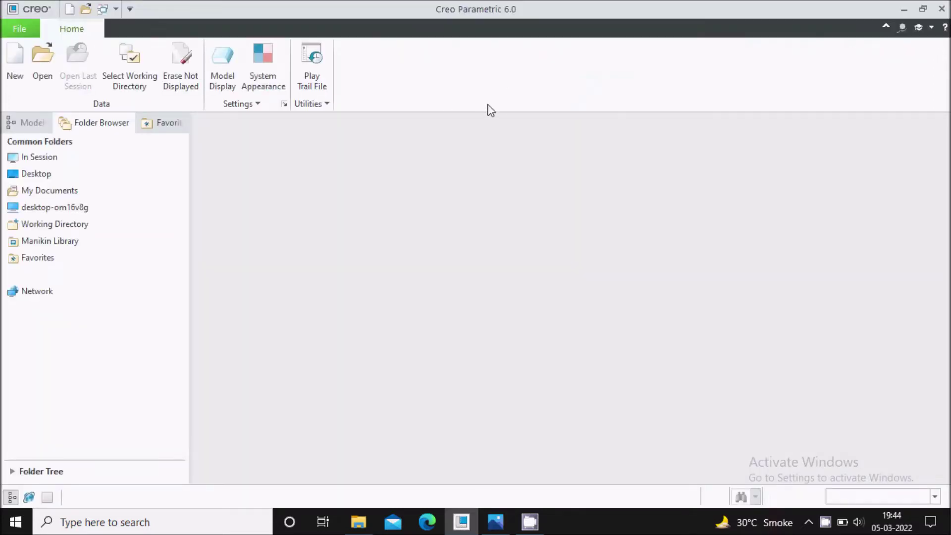
pyautogui.click(14, 60)
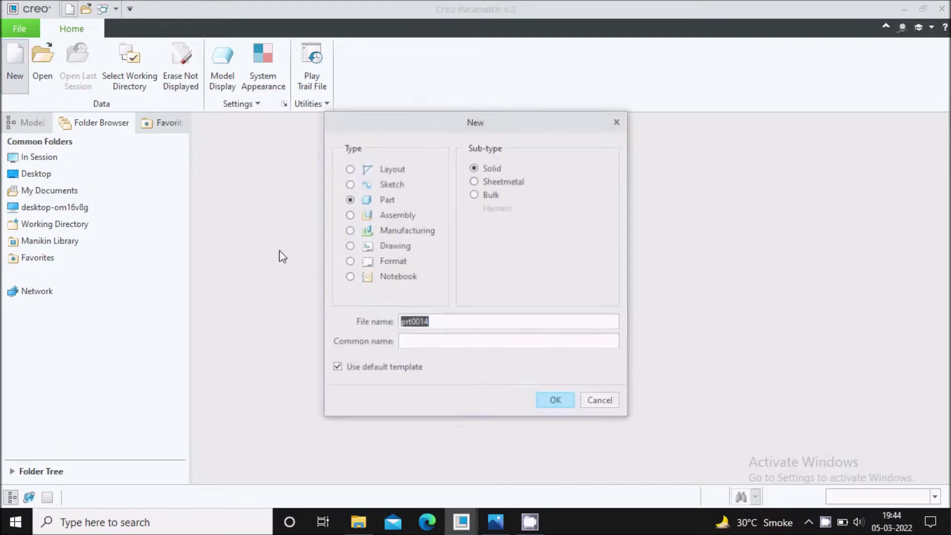
pyautogui.click(337, 368)
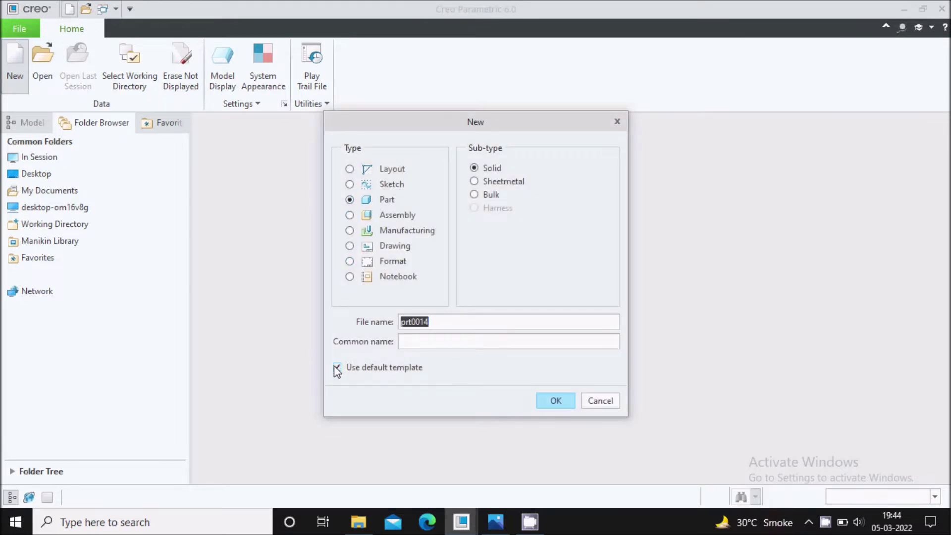
pyautogui.click(337, 368)
pyautogui.moveTo(451, 323); pyautogui.dragTo(371, 323)
pyautogui.click(552, 400)
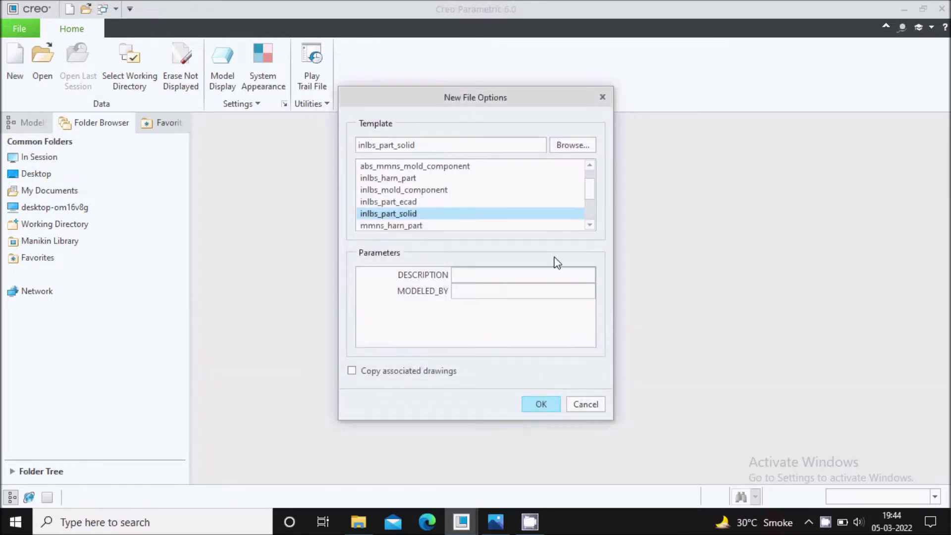
pyautogui.click(590, 225)
pyautogui.click(590, 225)
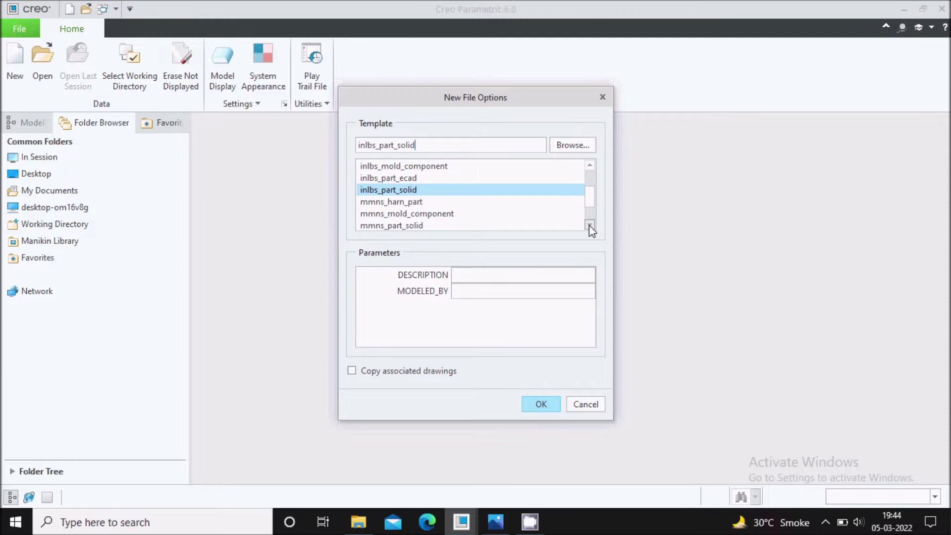
pyautogui.click(590, 225)
pyautogui.click(396, 214)
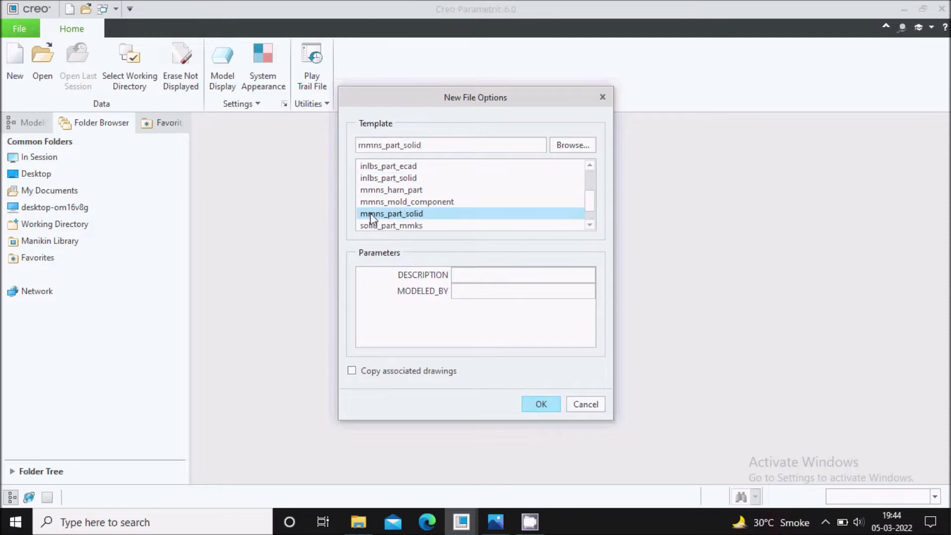
pyautogui.click(532, 404)
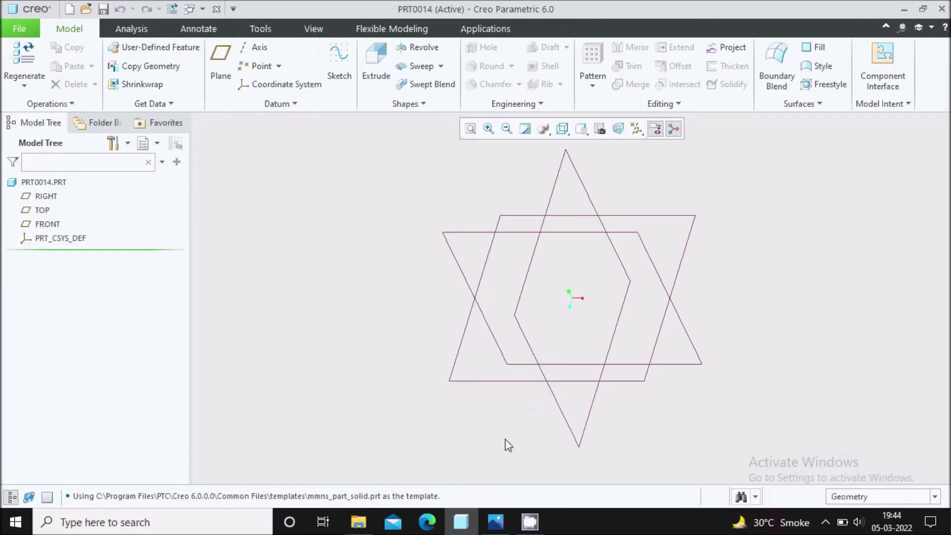
pyautogui.click(496, 522)
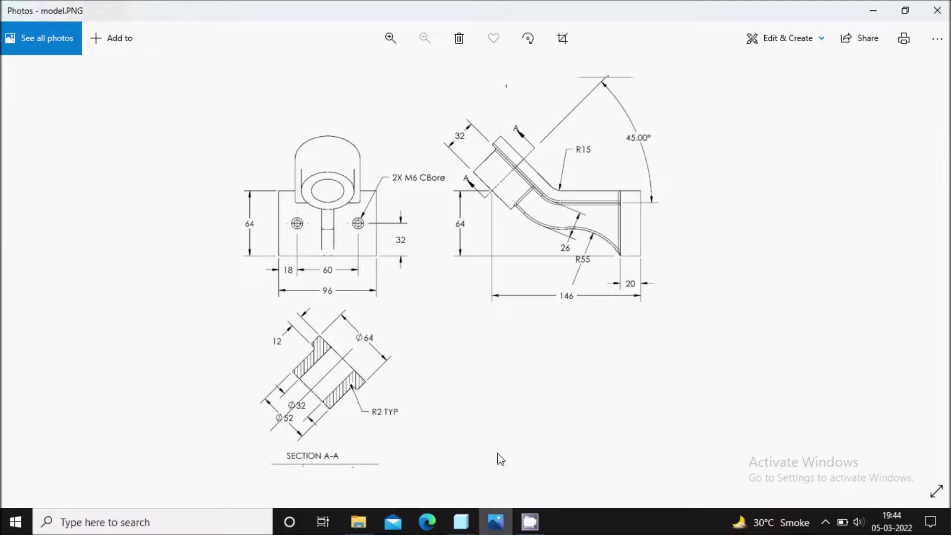
pyautogui.click(496, 522)
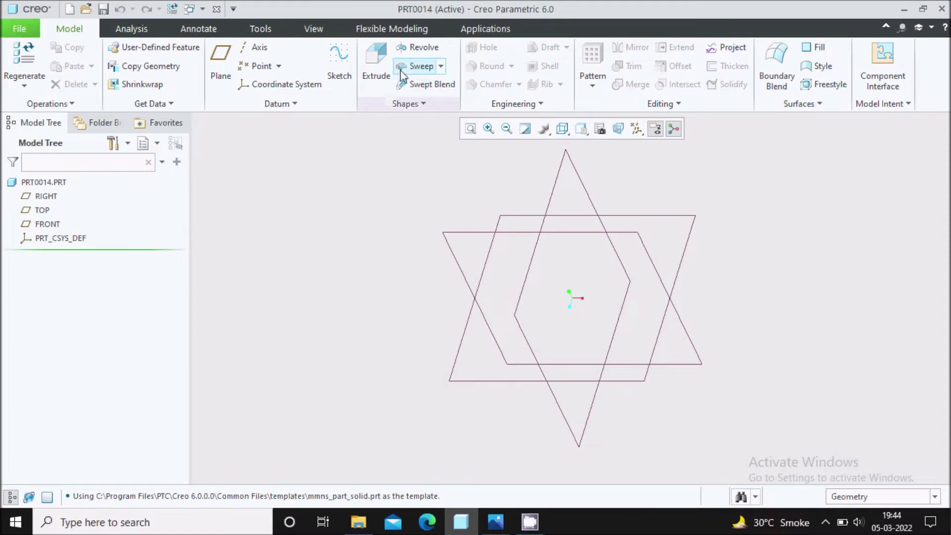
# - Start an extrusion sketched on the TOP plane with a centre rectangle at the origin
pyautogui.click(375, 62)
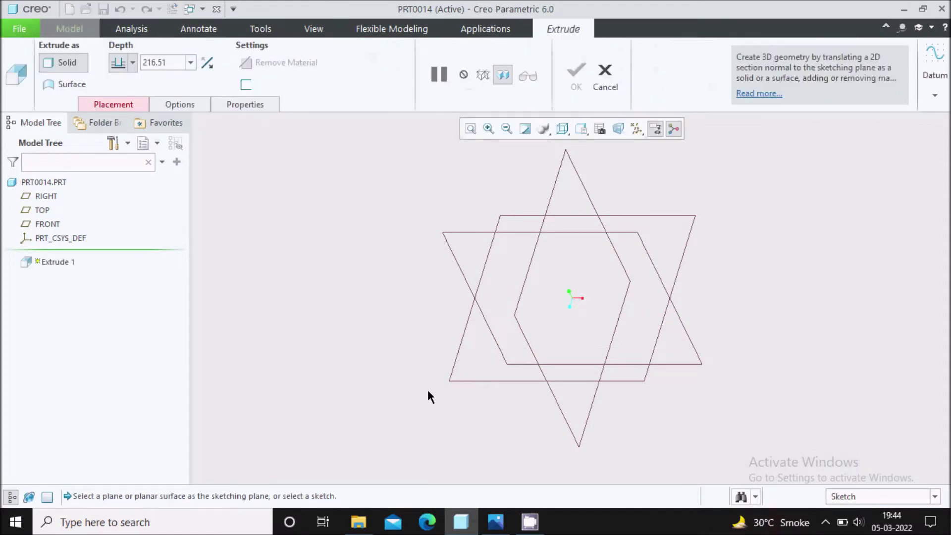
pyautogui.click(464, 336)
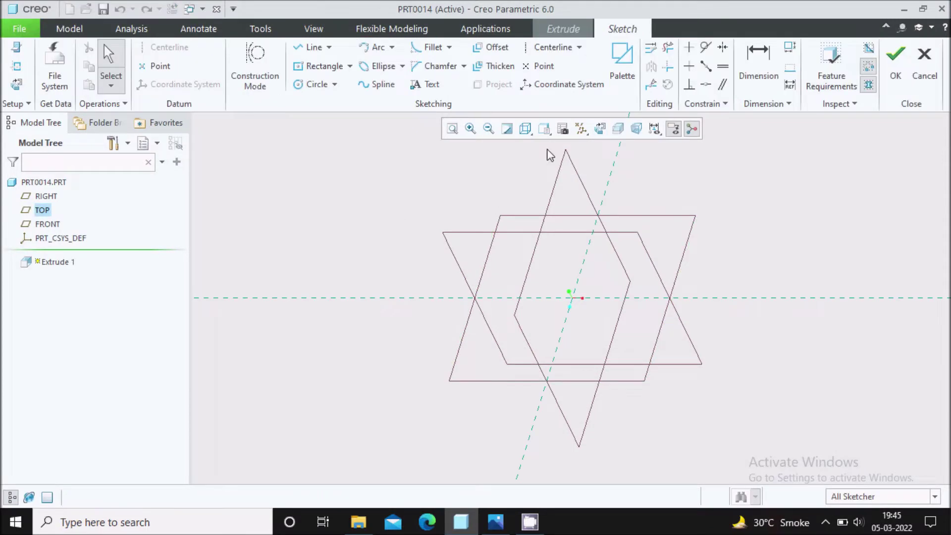
pyautogui.click(350, 66)
pyautogui.click(362, 112)
pyautogui.click(573, 299)
pyautogui.click(658, 378)
pyautogui.middleClick(580, 249)
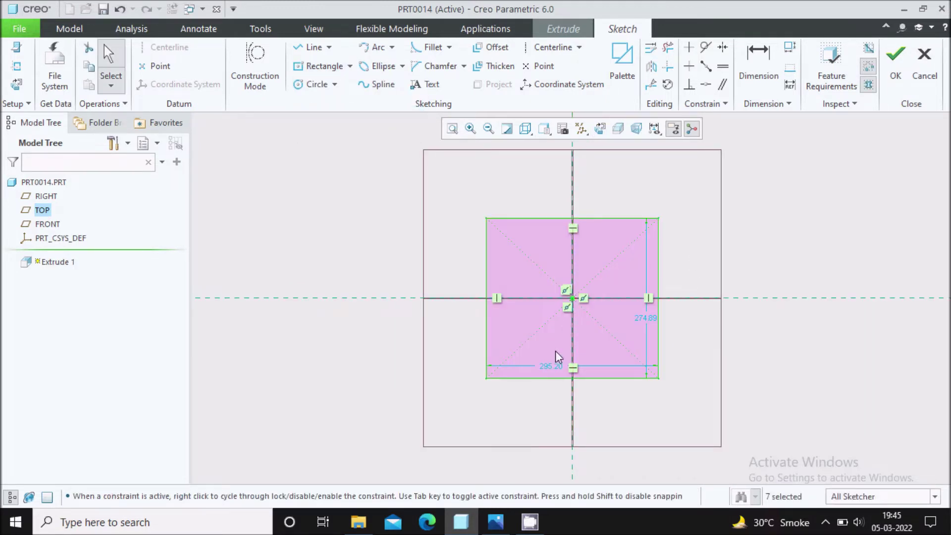
# - Dimension the rectangle 96 wide by 64 high and accept the sketch
pyautogui.moveTo(550, 367); pyautogui.dragTo(548, 413)
pyautogui.doubleClick(547, 407)
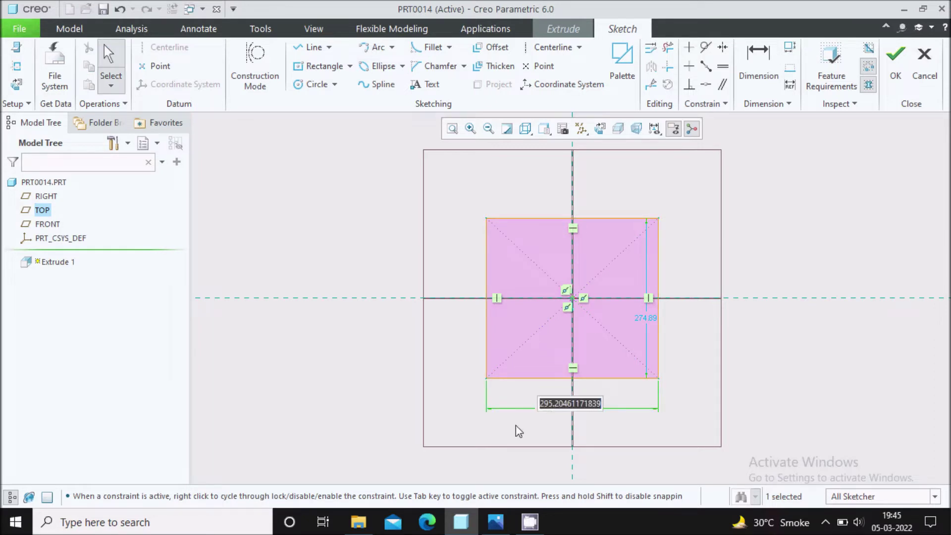
pyautogui.write('96')
pyautogui.press('Return')
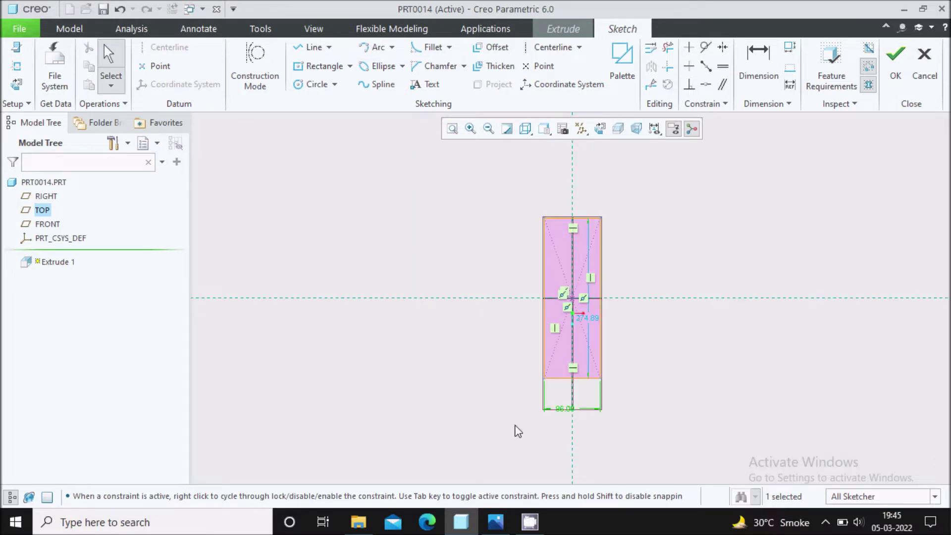
pyautogui.moveTo(594, 319); pyautogui.dragTo(619, 322)
pyautogui.doubleClick(618, 321)
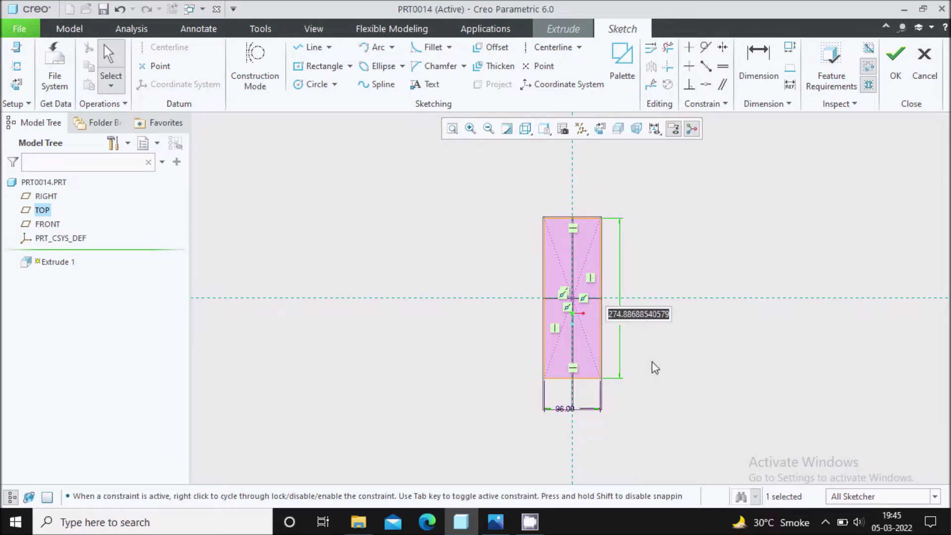
pyautogui.write('64')
pyautogui.press('Return')
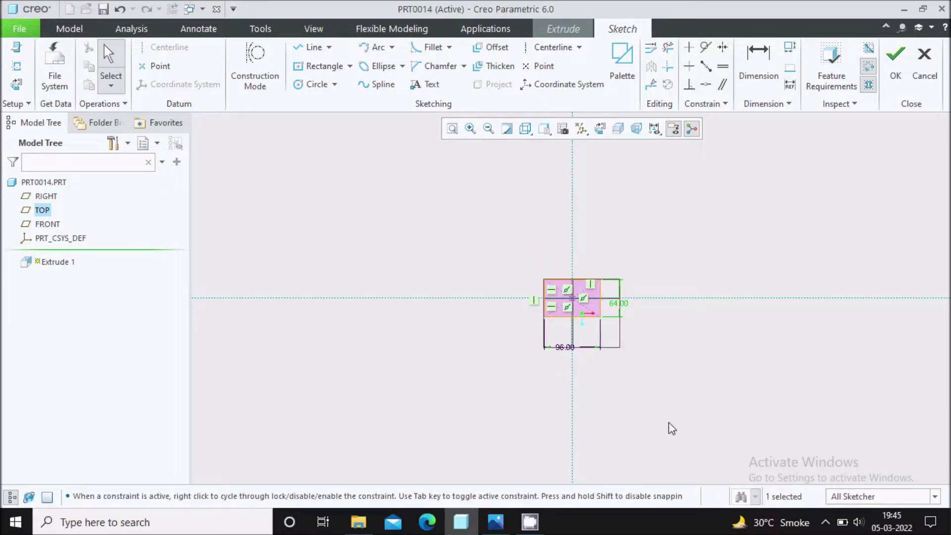
pyautogui.click(453, 128)
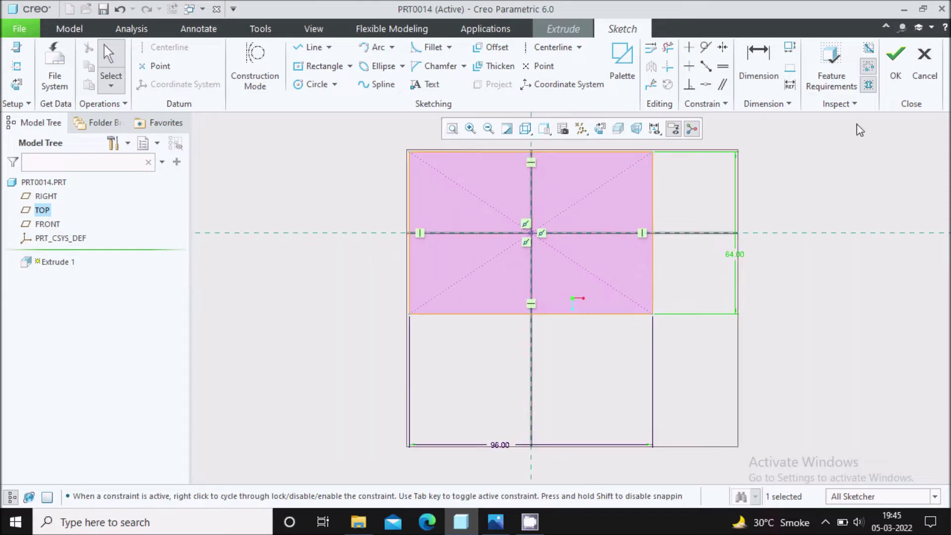
pyautogui.click(896, 62)
pyautogui.doubleClick(173, 62)
# - Set the extrusion depth to 20, shade with edges, and finish the 96 × 64 block
pyautogui.hotkey('ctrl', 'd')
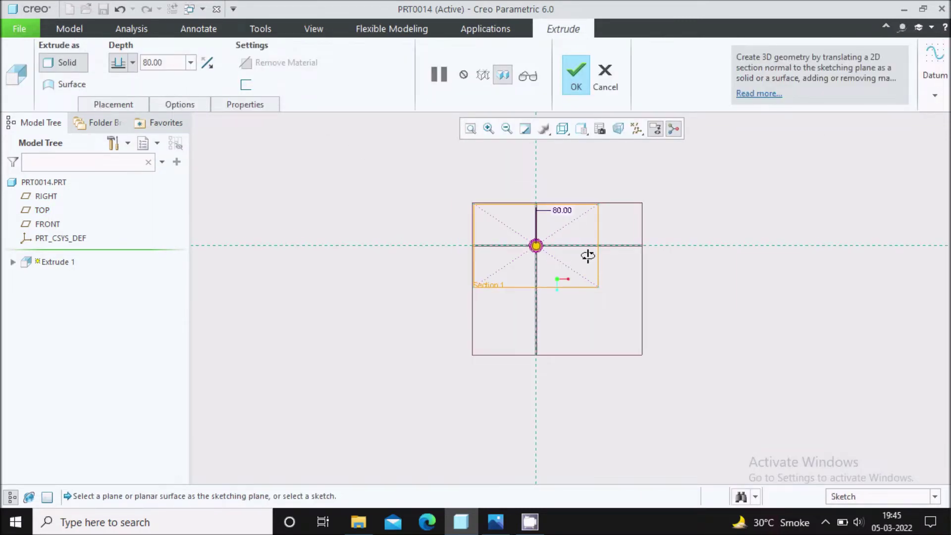
pyautogui.doubleClick(161, 63)
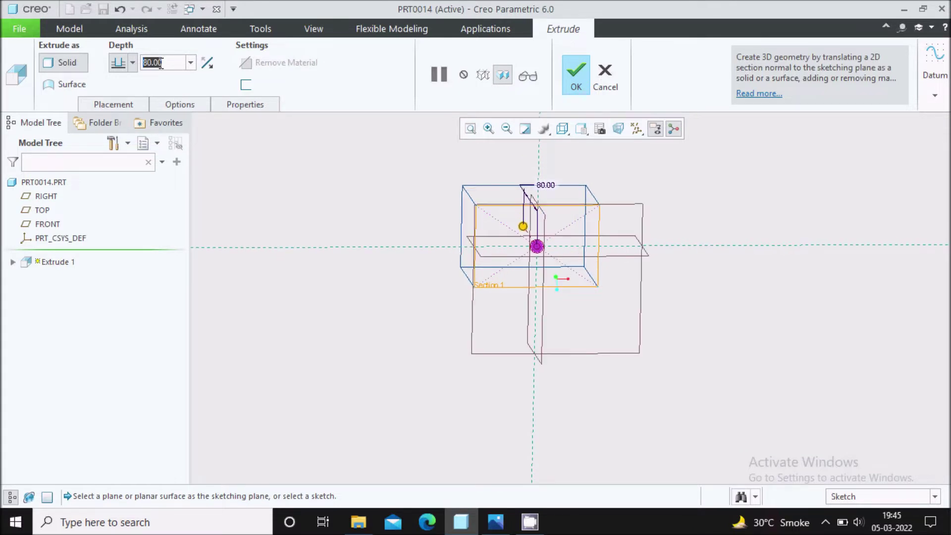
pyautogui.write('20')
pyautogui.press('Return')
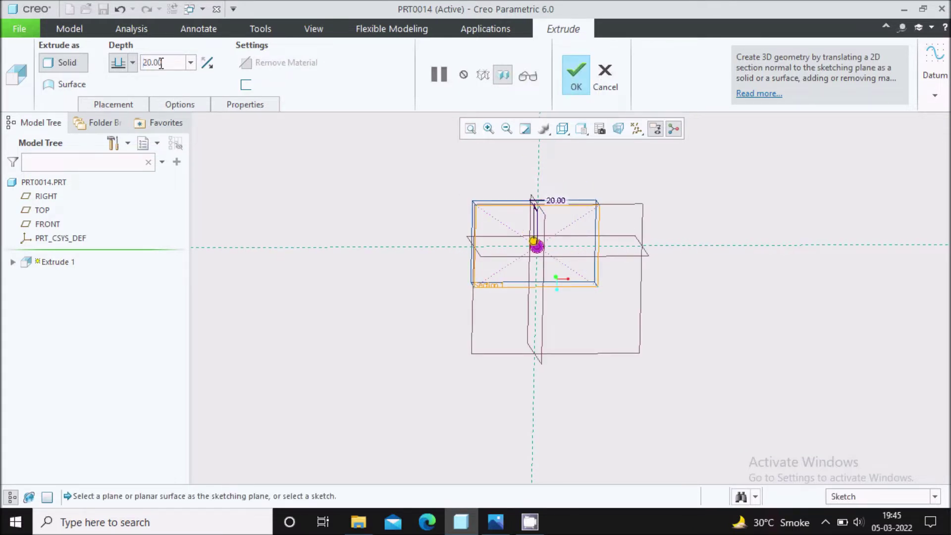
pyautogui.click(553, 137)
pyautogui.click(589, 161)
pyautogui.moveTo(592, 276); pyautogui.dragTo(612, 237, button='middle')
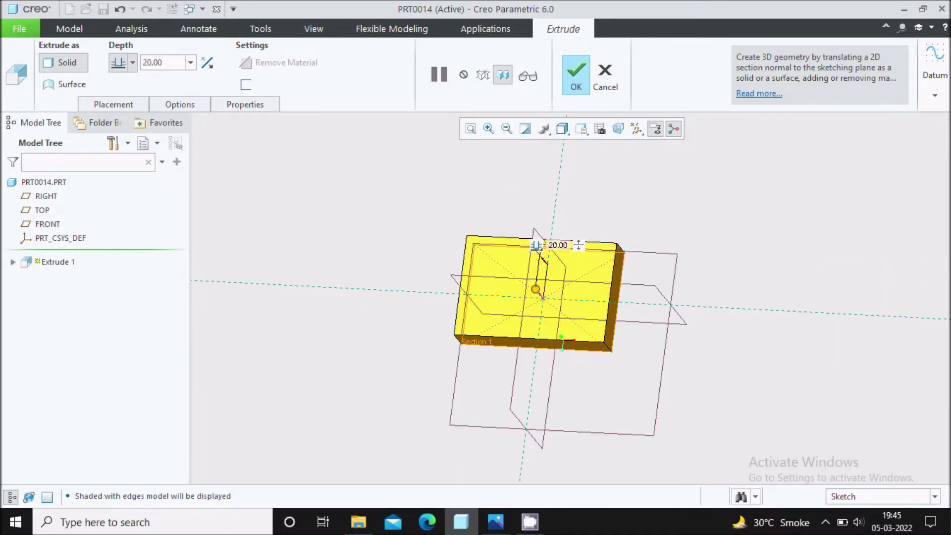
pyautogui.click(575, 88)
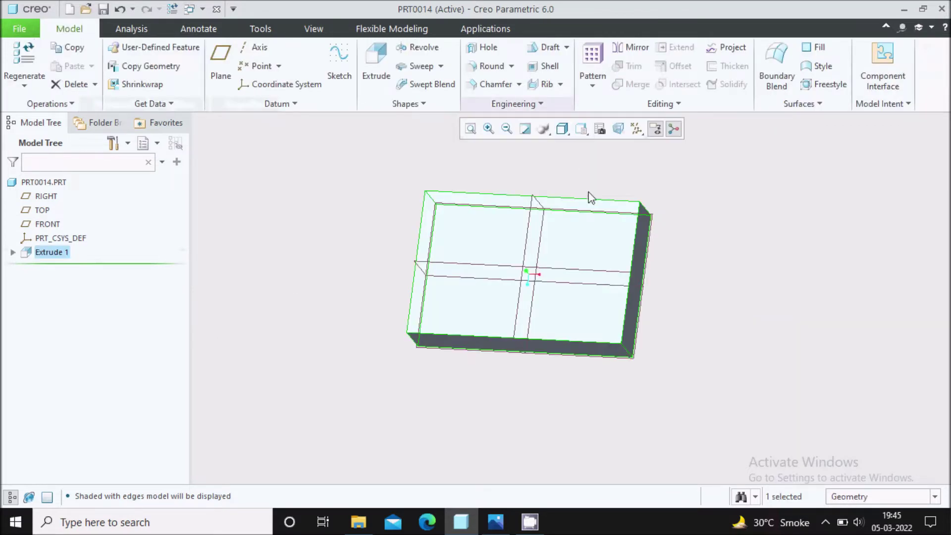
# - Reset the plate to the standard 3D view and compare it with the reference drawing
pyautogui.hotkey('ctrl', 'd')
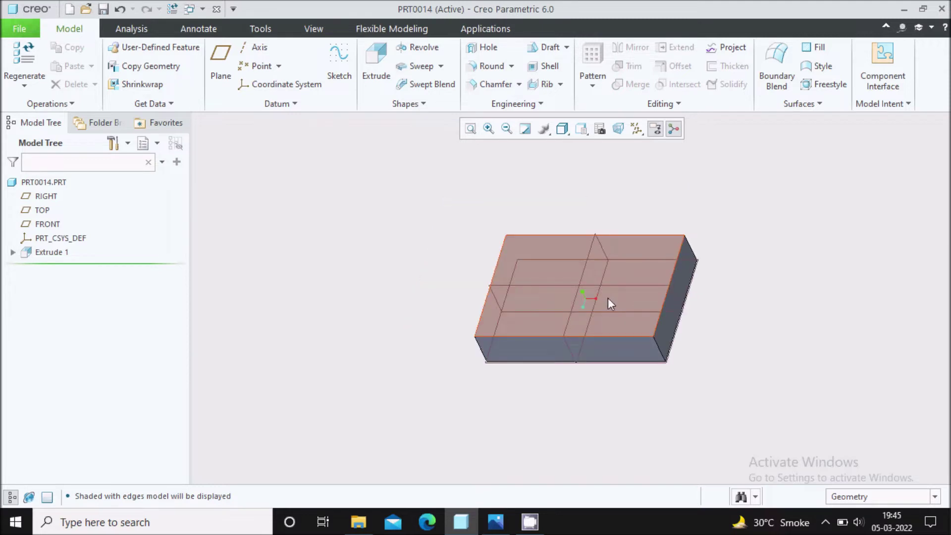
pyautogui.click(497, 522)
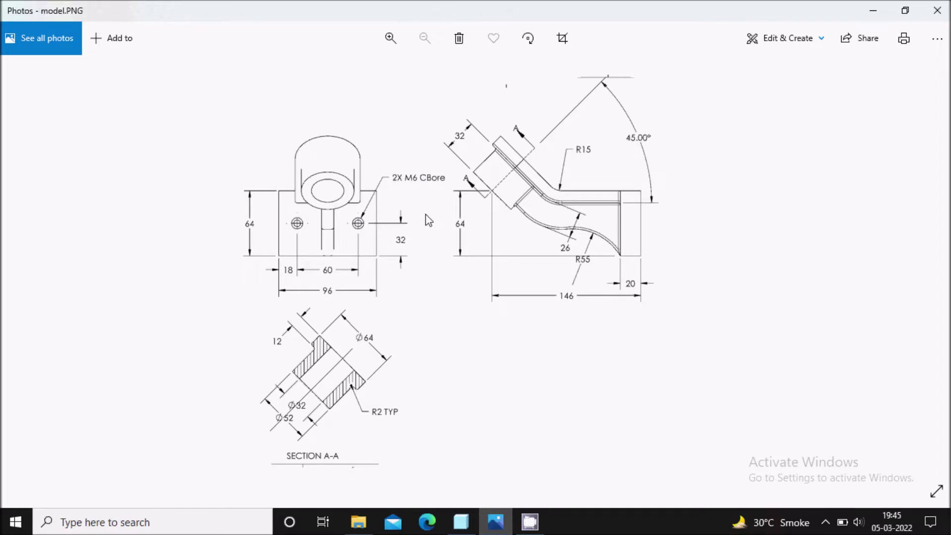
pyautogui.click(497, 523)
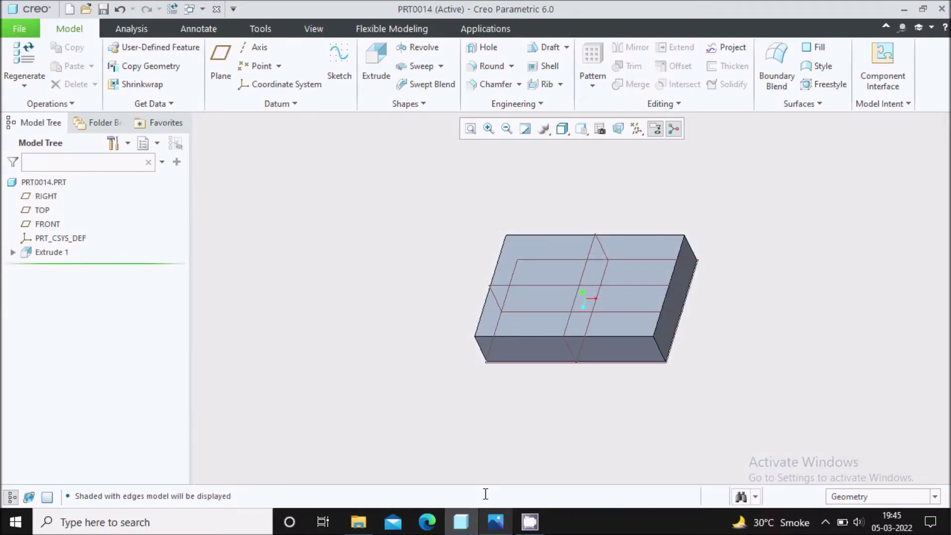
pyautogui.moveTo(403, 257); pyautogui.dragTo(406, 258, button='middle')
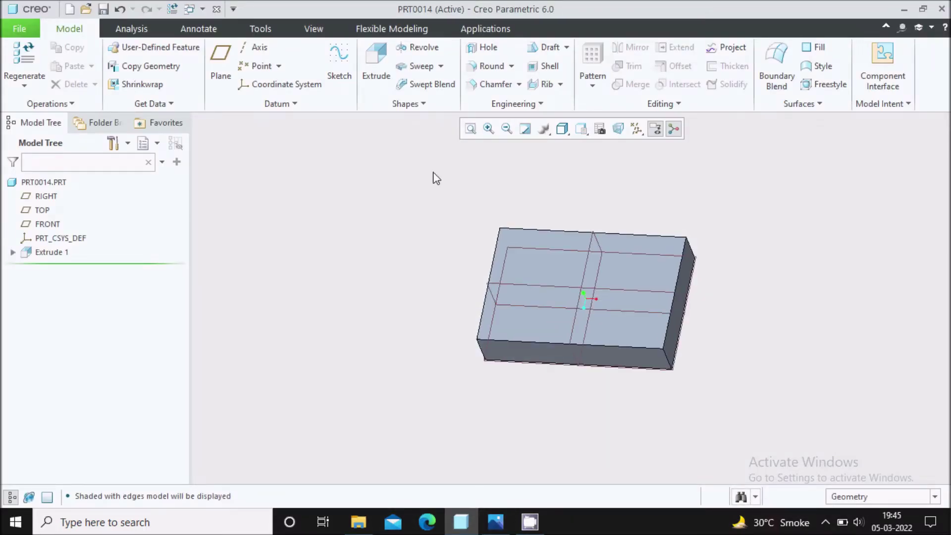
# - Start a standard ISO M6x1 counterbored hole and bring up its placement settings
pyautogui.click(484, 47)
pyautogui.moveTo(474, 192)
pyautogui.mouseDown(button='middle')
pyautogui.moveTo(477, 210)
pyautogui.moveTo(470, 205)
pyautogui.mouseUp(button='middle')
pyautogui.click(83, 91)
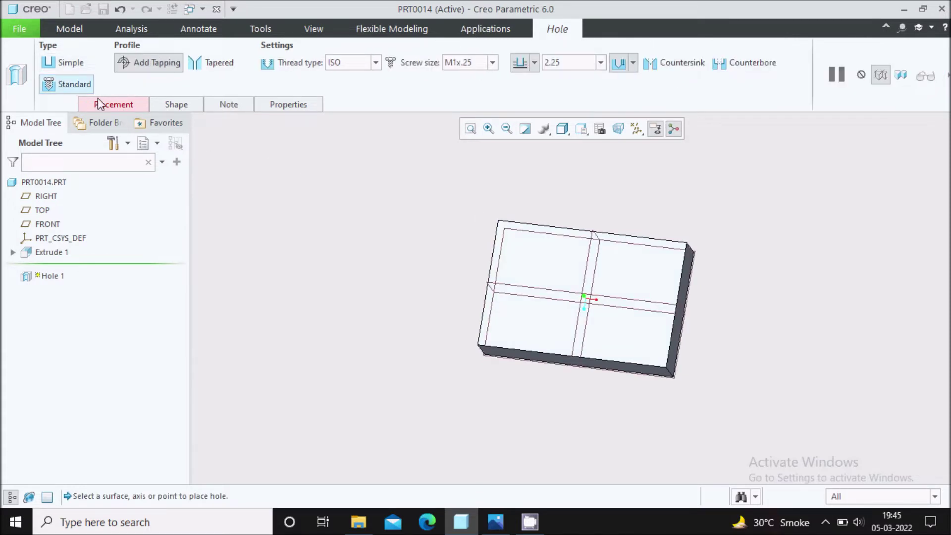
pyautogui.click(493, 63)
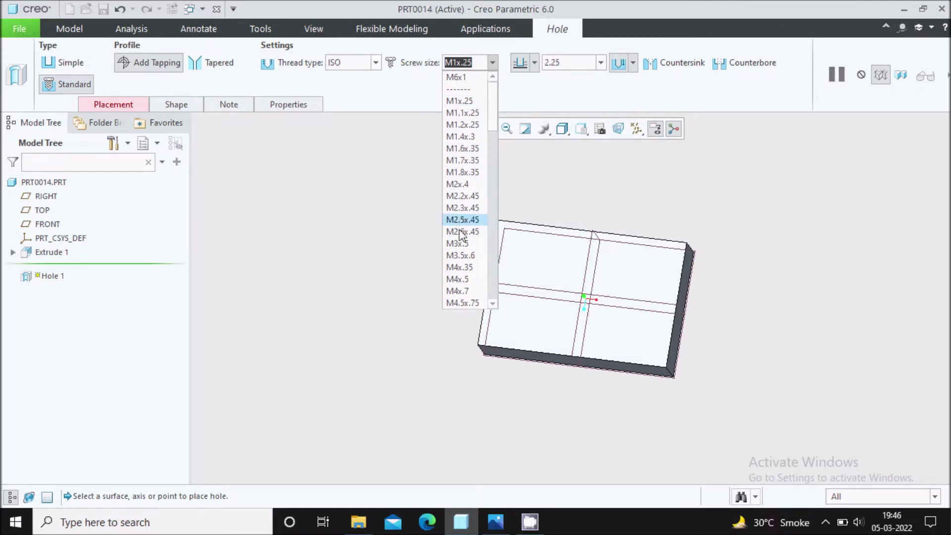
pyautogui.scroll(-4, 463, 248)
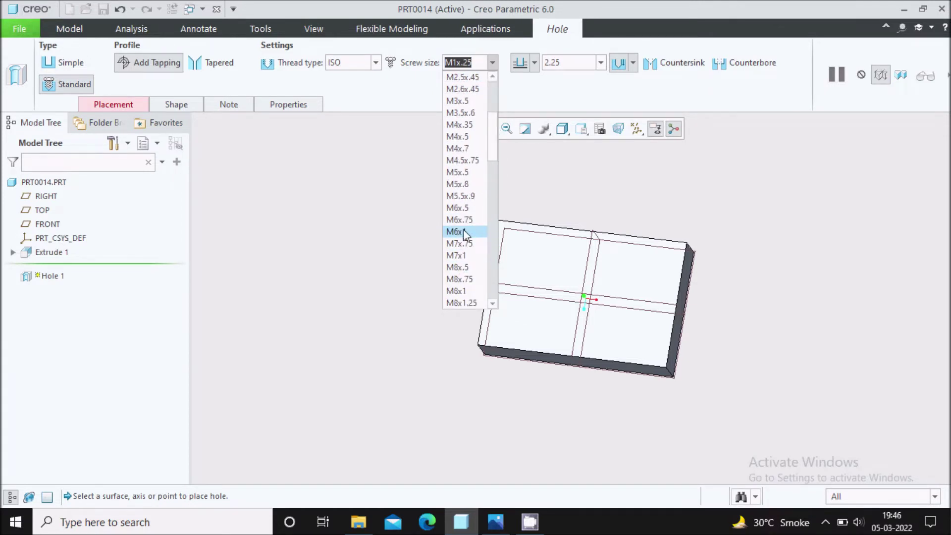
pyautogui.click(462, 232)
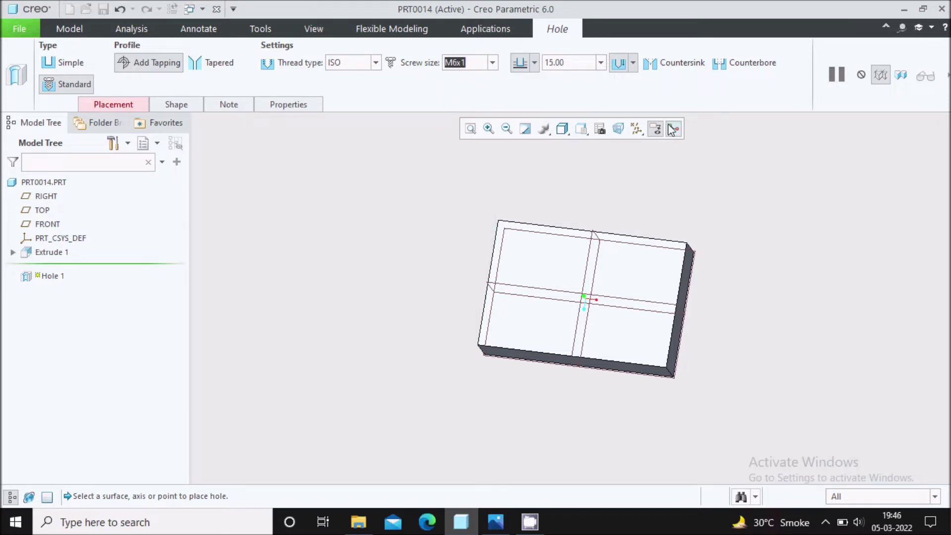
pyautogui.click(738, 63)
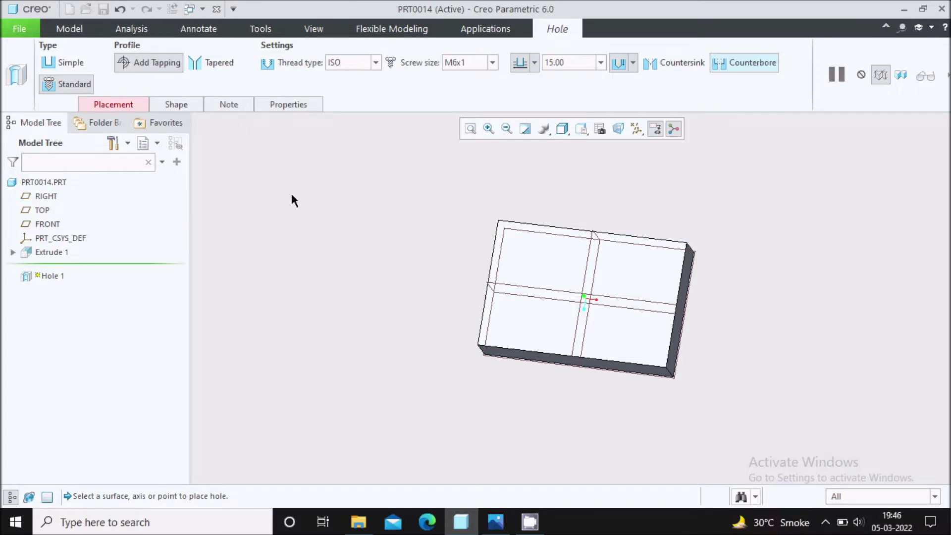
pyautogui.click(135, 105)
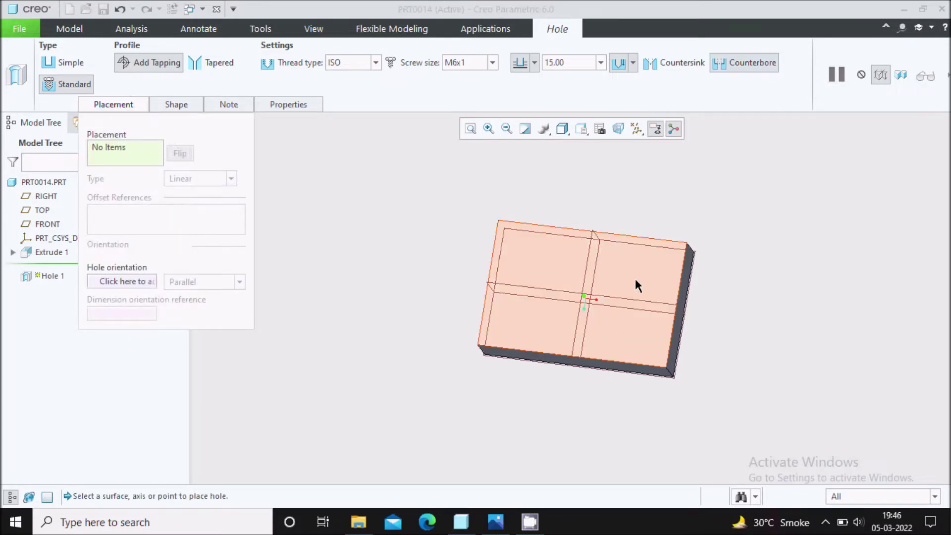
# - Place the hole on the top face, referenced to the back and right edges, 18 from the right edge
pyautogui.scroll(2, 628, 313)
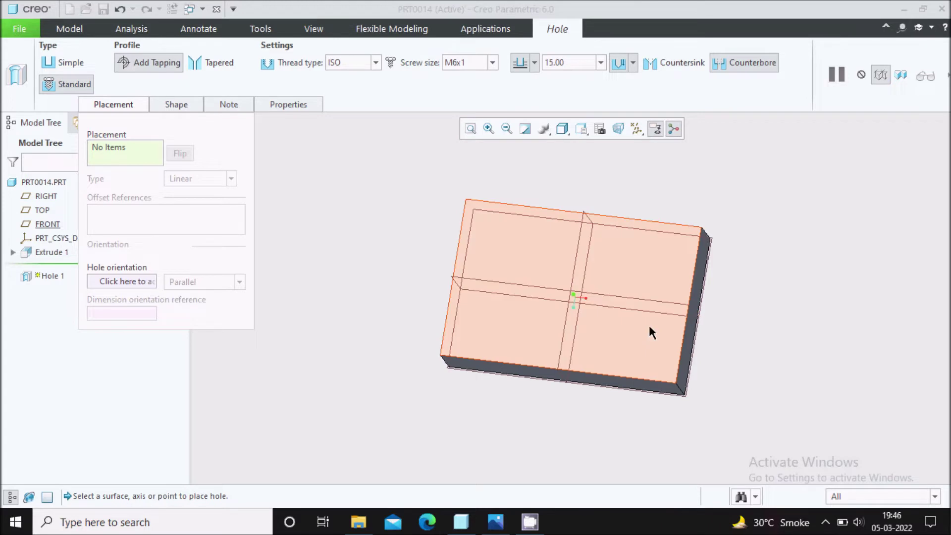
pyautogui.click(647, 285)
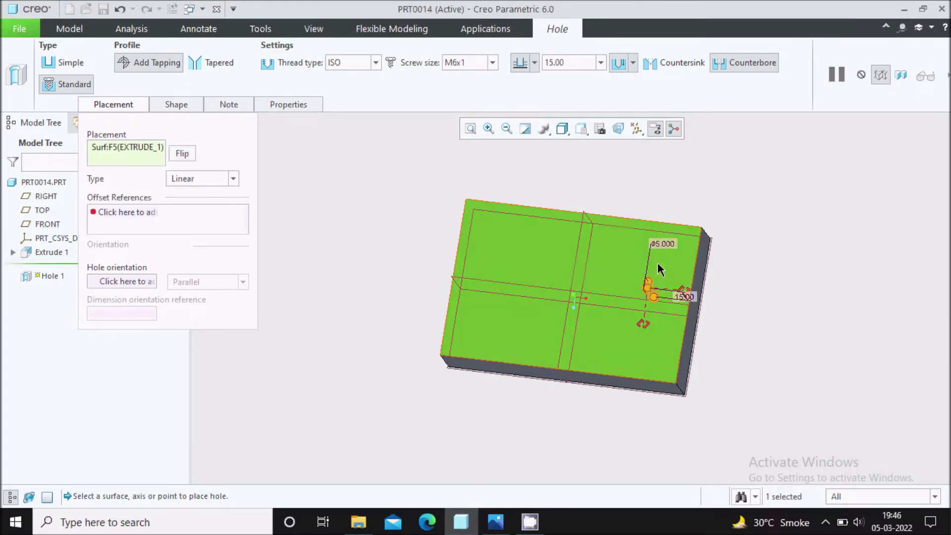
pyautogui.scroll(1, 652, 292)
pyautogui.moveTo(640, 340); pyautogui.dragTo(655, 212)
pyautogui.moveTo(693, 299); pyautogui.dragTo(705, 303)
pyautogui.scroll(2, 726, 319)
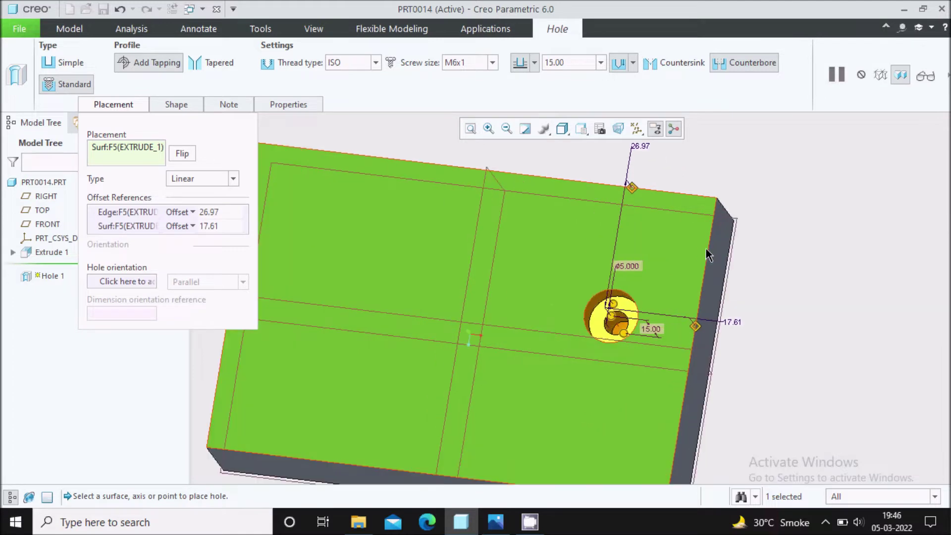
pyautogui.doubleClick(734, 322)
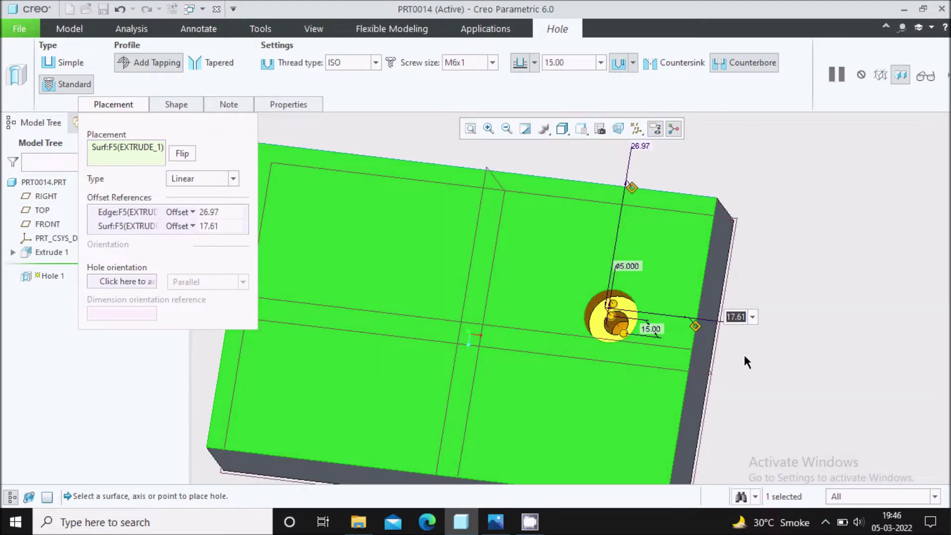
pyautogui.write('18')
pyautogui.press('Return')
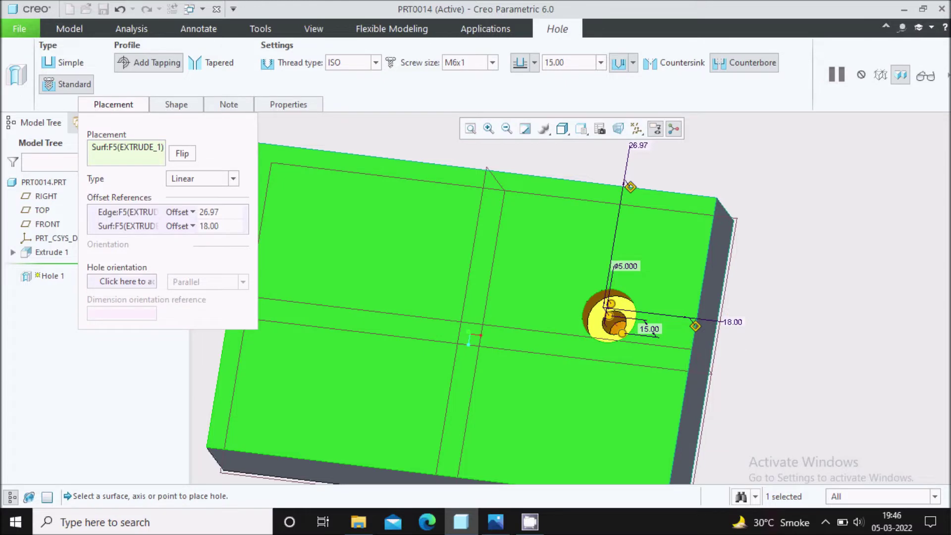
# - Check the reference drawing and set the hole 32 from the back edge
pyautogui.click(495, 522)
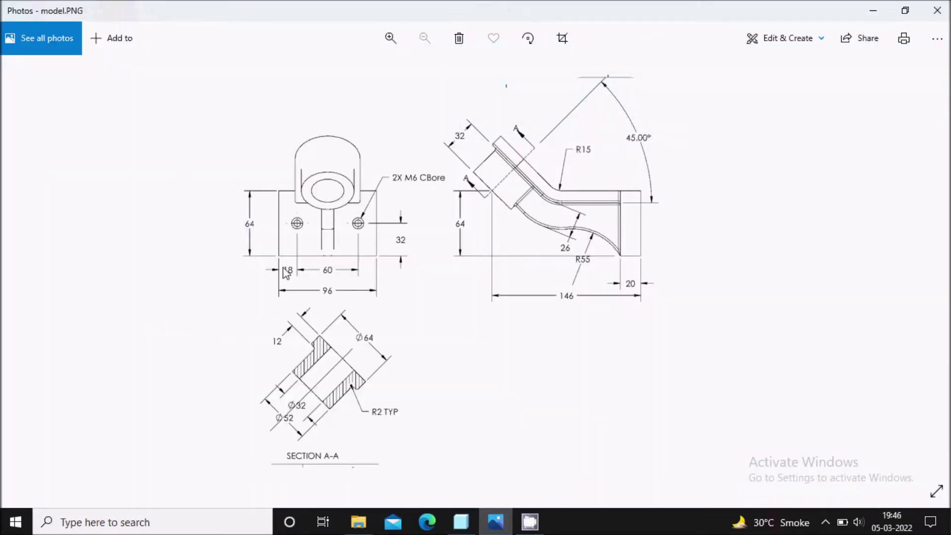
pyautogui.click(498, 521)
pyautogui.scroll(2, 630, 187)
pyautogui.doubleClick(643, 144)
pyautogui.write('32')
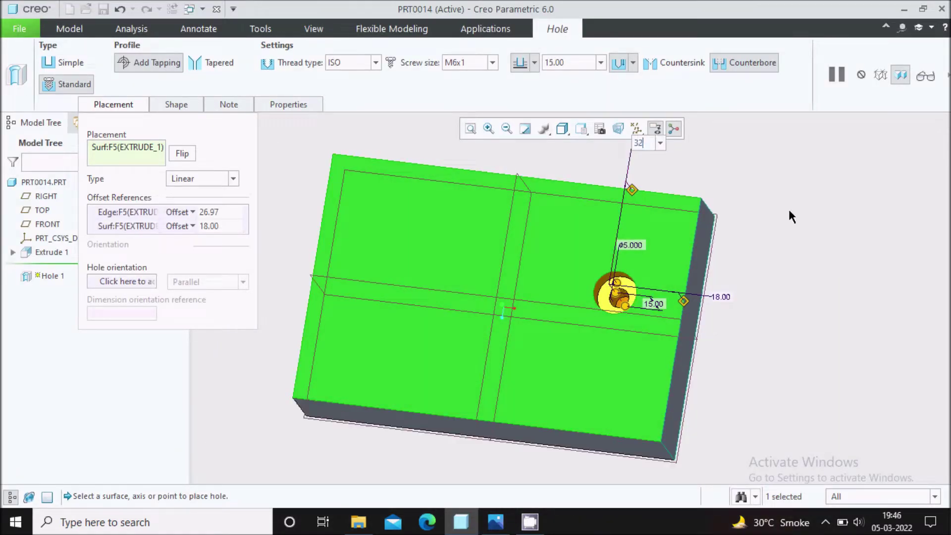
pyautogui.press('Return')
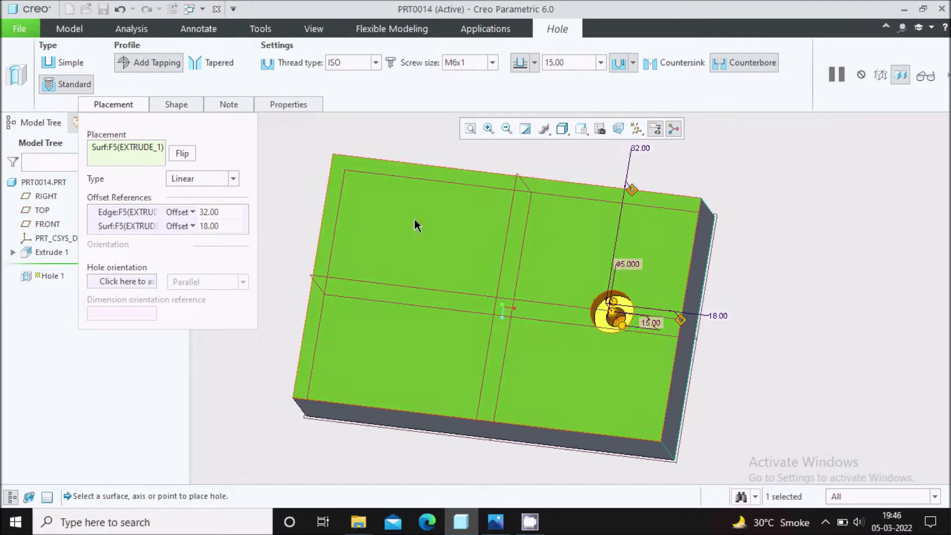
pyautogui.click(183, 106)
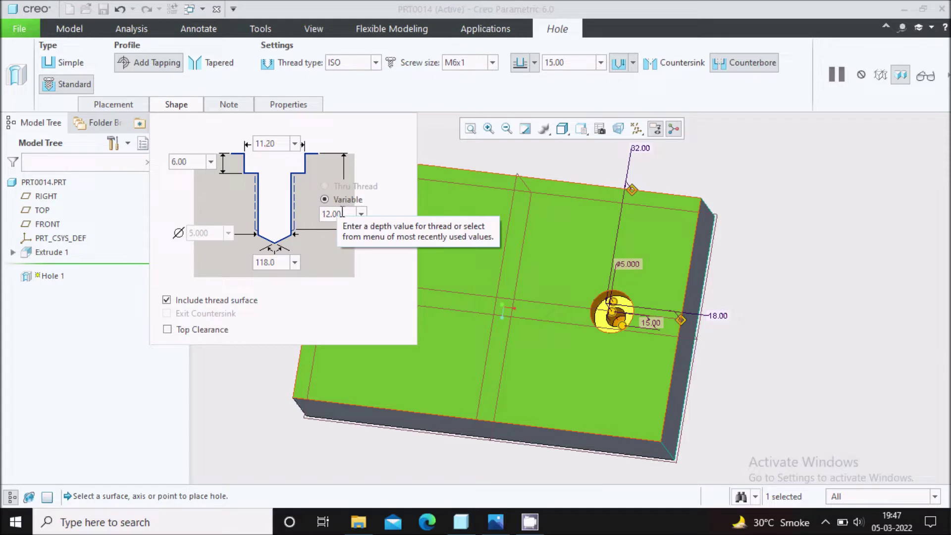
# - Deepen the hole to 35.60 with a 25 thread depth and complete Hole 1
pyautogui.moveTo(644, 324); pyautogui.dragTo(667, 313, button='middle')
pyautogui.moveTo(631, 305); pyautogui.dragTo(645, 355)
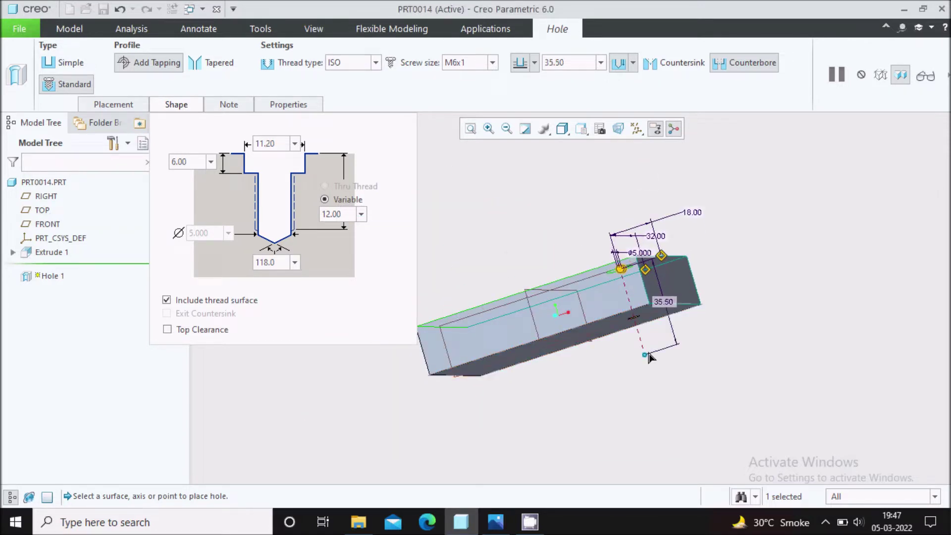
pyautogui.moveTo(701, 335); pyautogui.dragTo(627, 364, button='middle')
pyautogui.hotkey('ctrl', 'd')
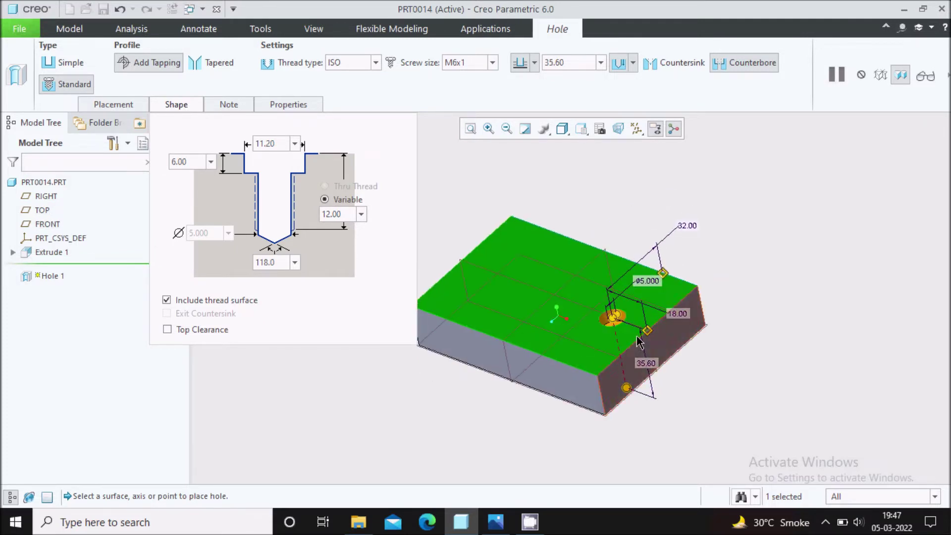
pyautogui.doubleClick(343, 214)
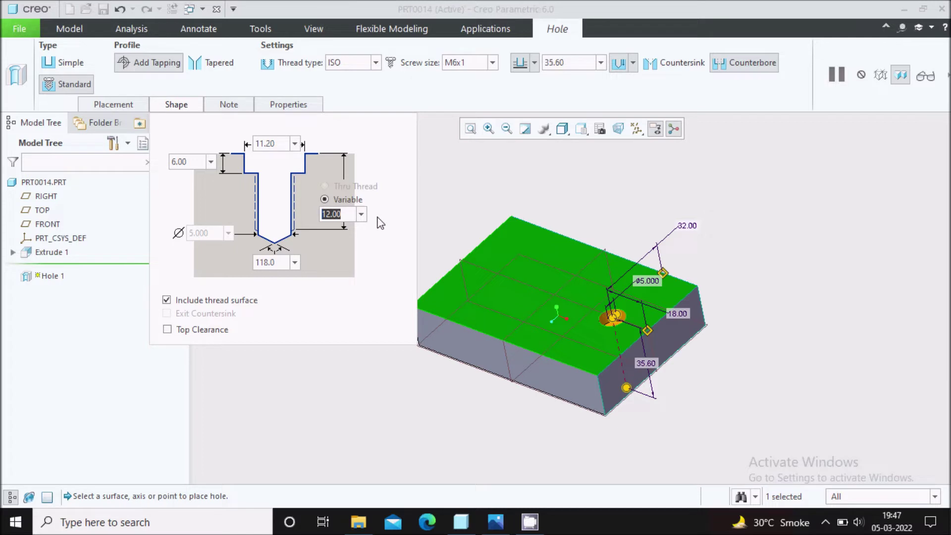
pyautogui.press('BackSpace')
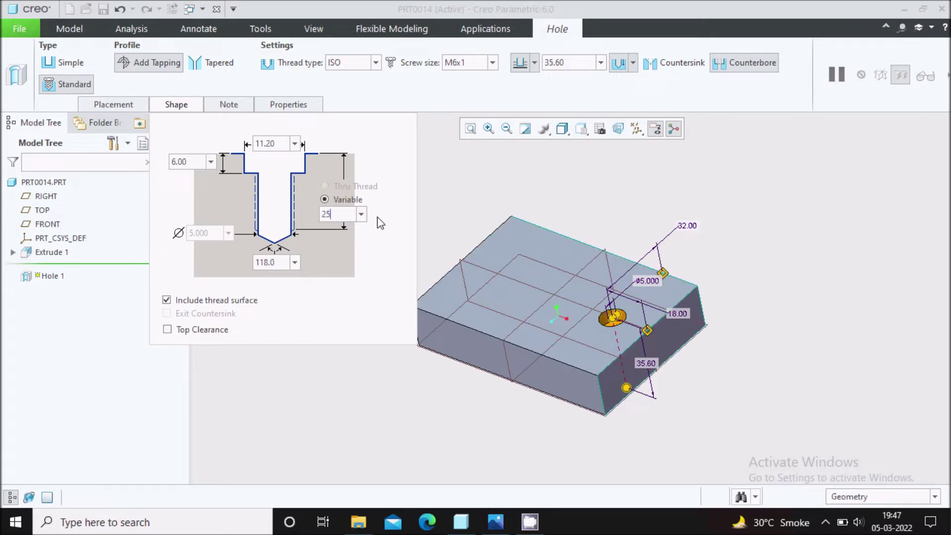
pyautogui.press('Return')
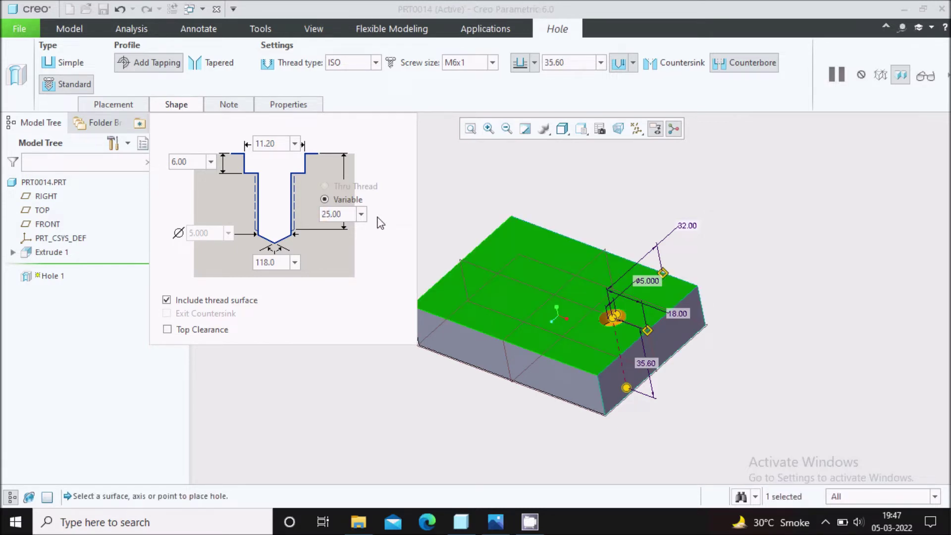
pyautogui.click(947, 74)
pyautogui.middleClick(675, 204)
pyautogui.moveTo(741, 251); pyautogui.dragTo(570, 317, button='middle')
pyautogui.click(14, 266)
# - Hide Hole 1's callout note Note_0
pyautogui.click(59, 282)
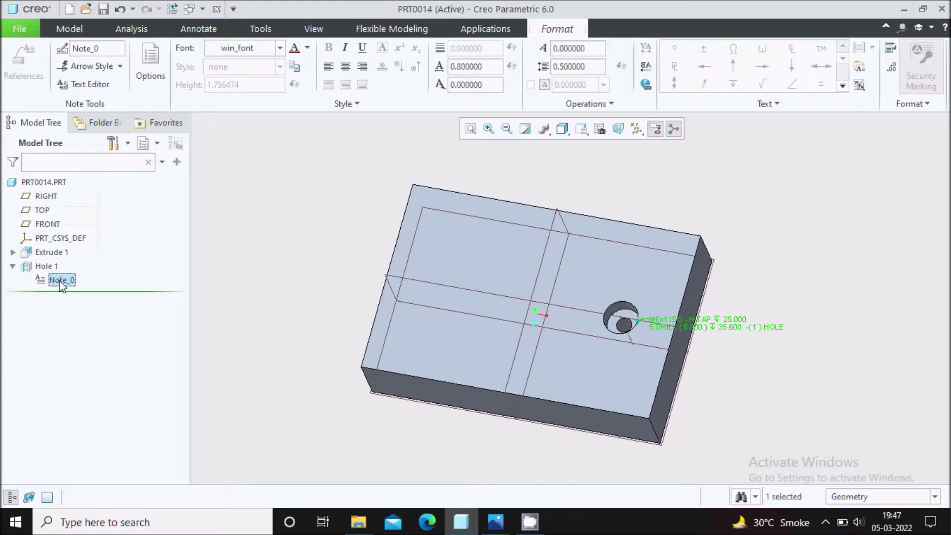
pyautogui.rightClick(60, 282)
pyautogui.click(85, 325)
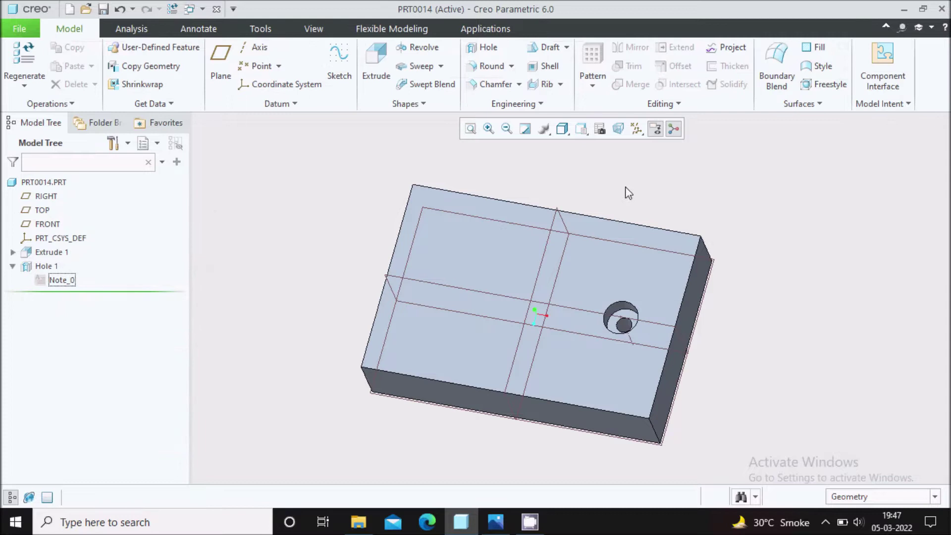
pyautogui.moveTo(706, 201); pyautogui.dragTo(718, 189, button='middle')
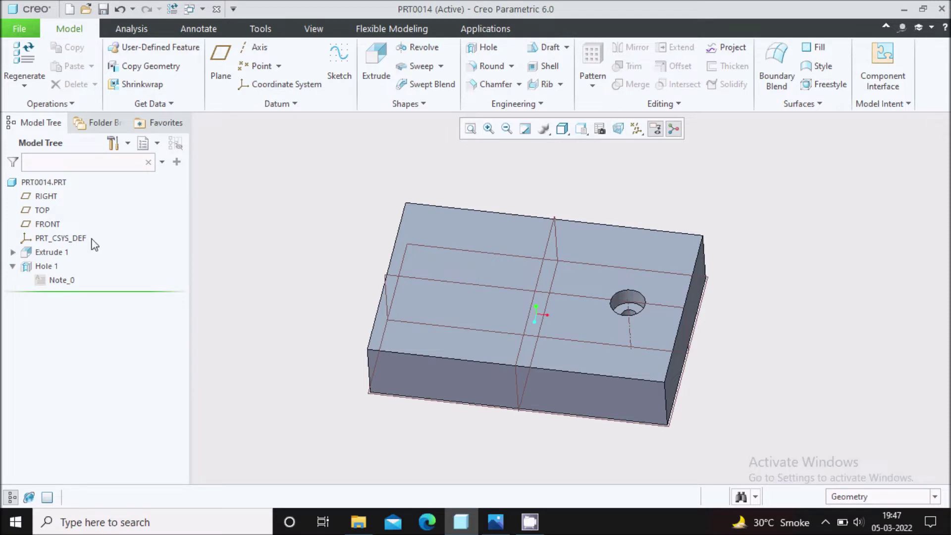
# - Mirror Hole 1 about the RIGHT datum plane
pyautogui.click(46, 266)
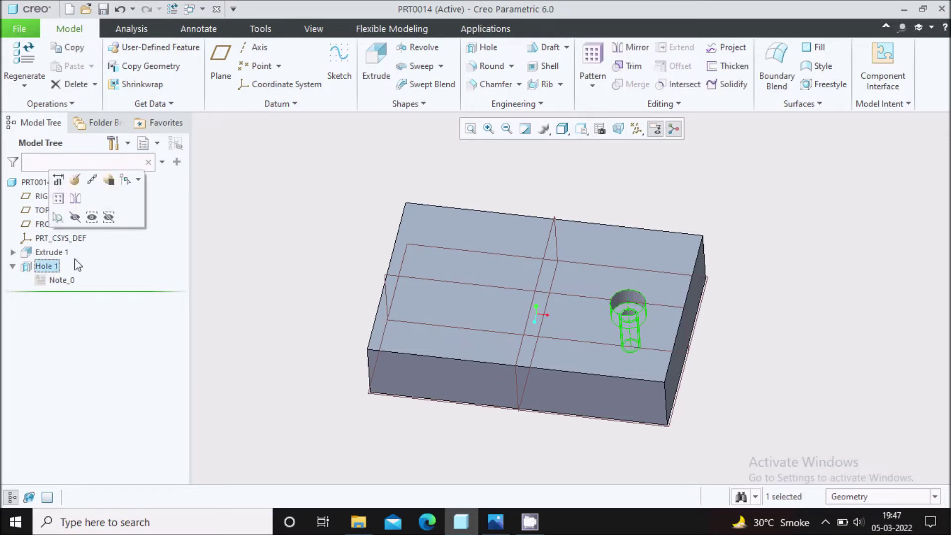
pyautogui.click(629, 49)
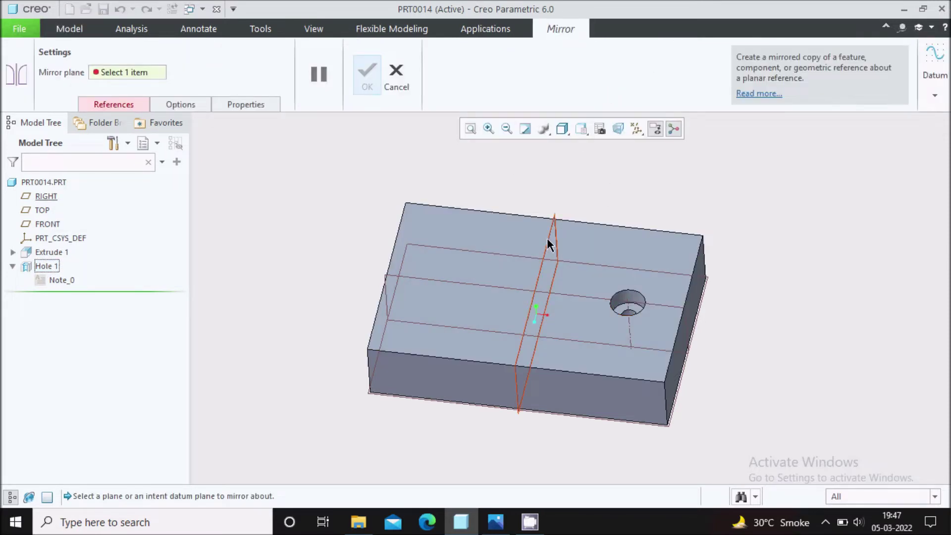
pyautogui.click(548, 244)
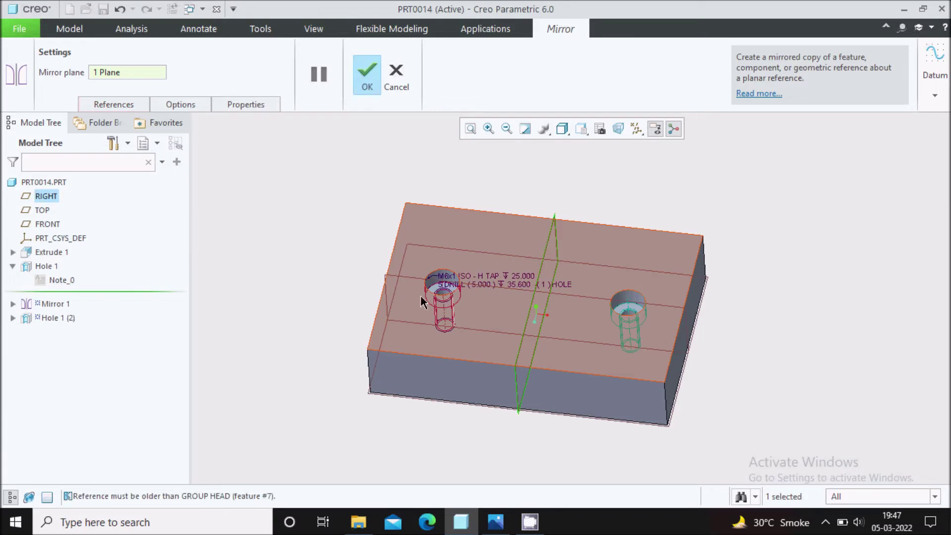
pyautogui.click(369, 75)
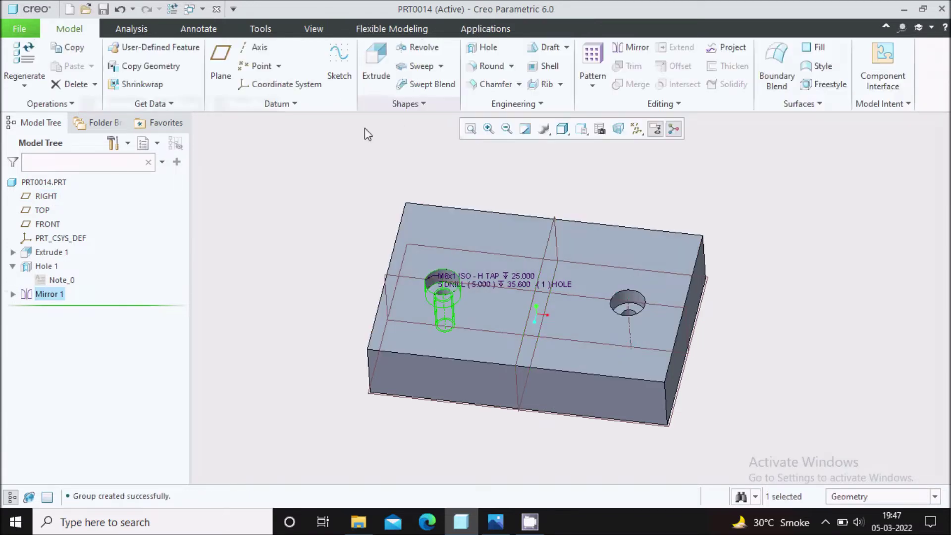
# - Move the mirrored hole's Note_1 off the plate to the upper left, then check the reference drawing
pyautogui.click(13, 294)
pyautogui.click(27, 308)
pyautogui.click(71, 322)
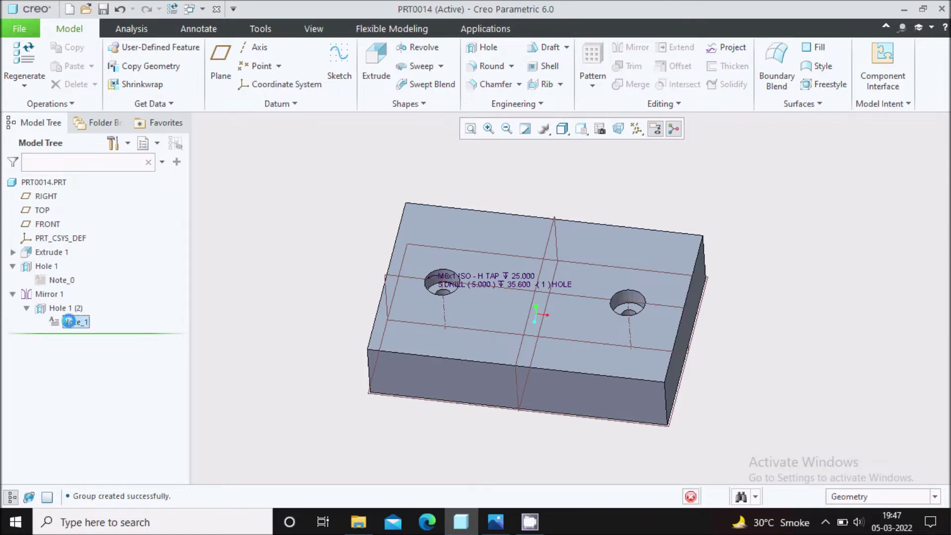
pyautogui.rightClick(72, 322)
pyautogui.click(96, 365)
pyautogui.rightClick(70, 327)
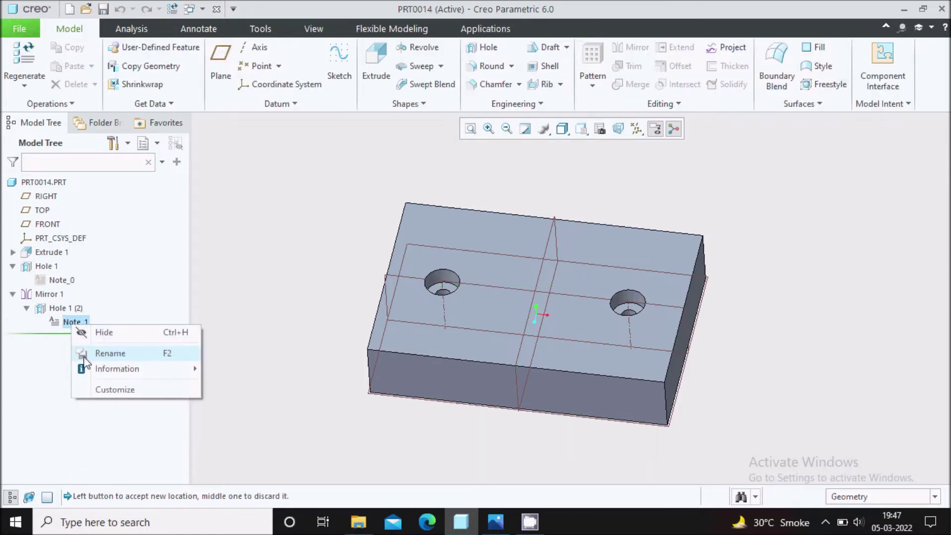
pyautogui.click(266, 225)
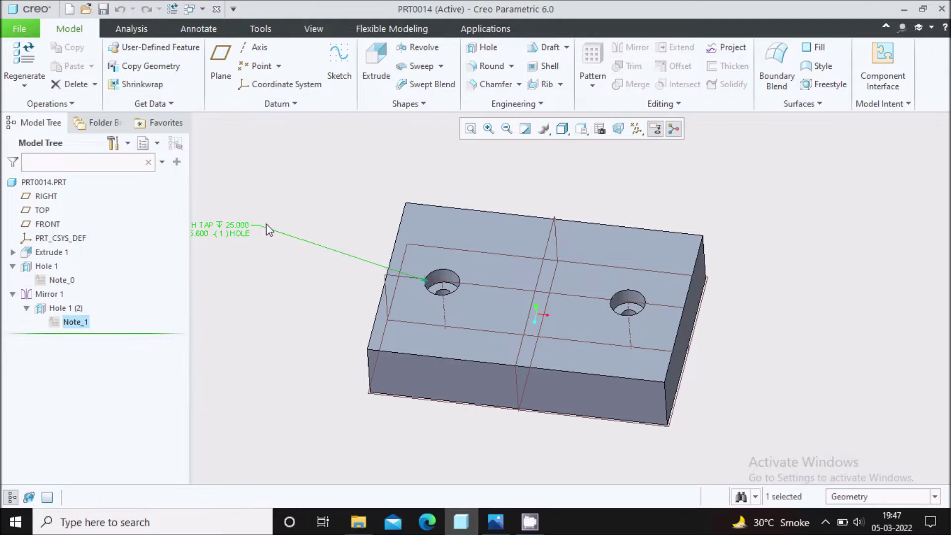
pyautogui.scroll(-2, 312, 198)
pyautogui.click(311, 190)
pyautogui.scroll(-2, 458, 176)
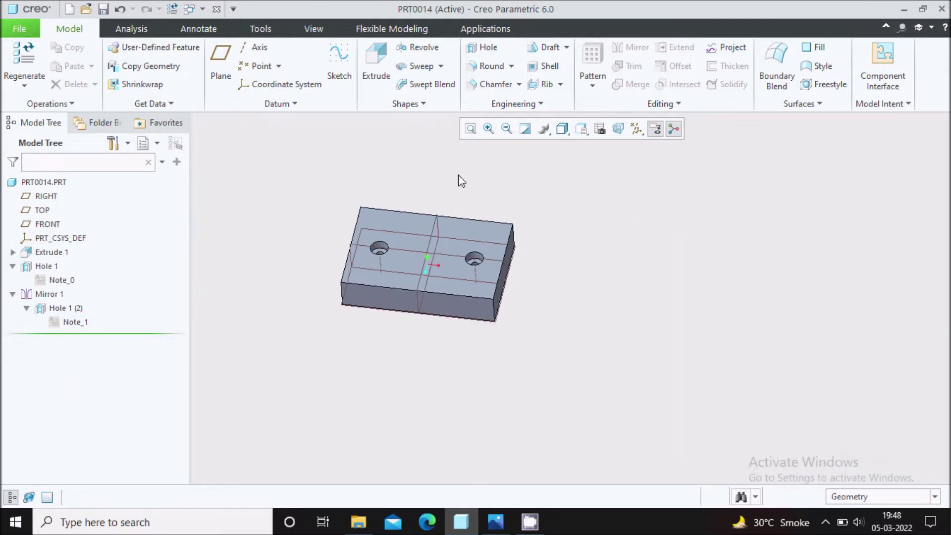
pyautogui.scroll(2, 356, 193)
pyautogui.scroll(-2, 503, 225)
pyautogui.scroll(2, 496, 234)
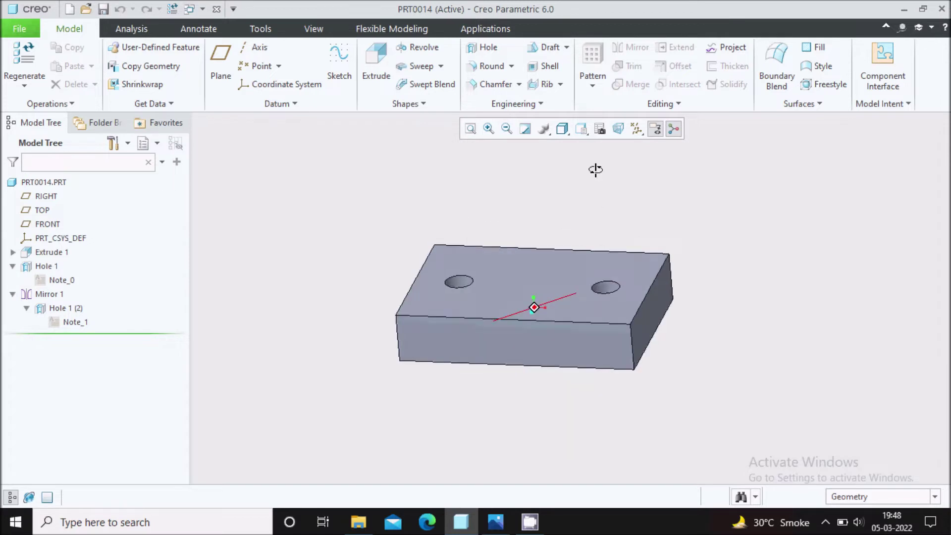
pyautogui.click(495, 522)
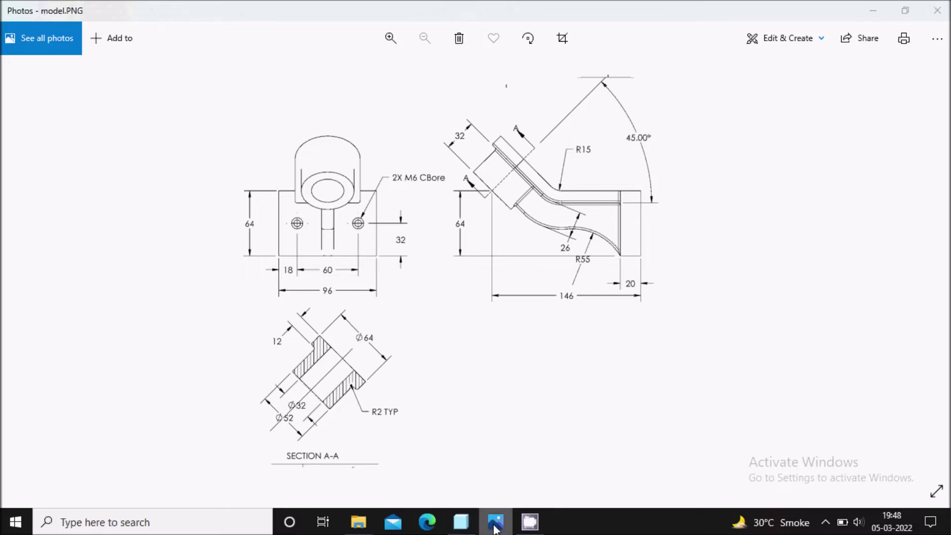
pyautogui.click(461, 522)
# - Start Sketch 1 on the RIGHT plane, viewed flat-on with datum planes hidden
pyautogui.click(340, 82)
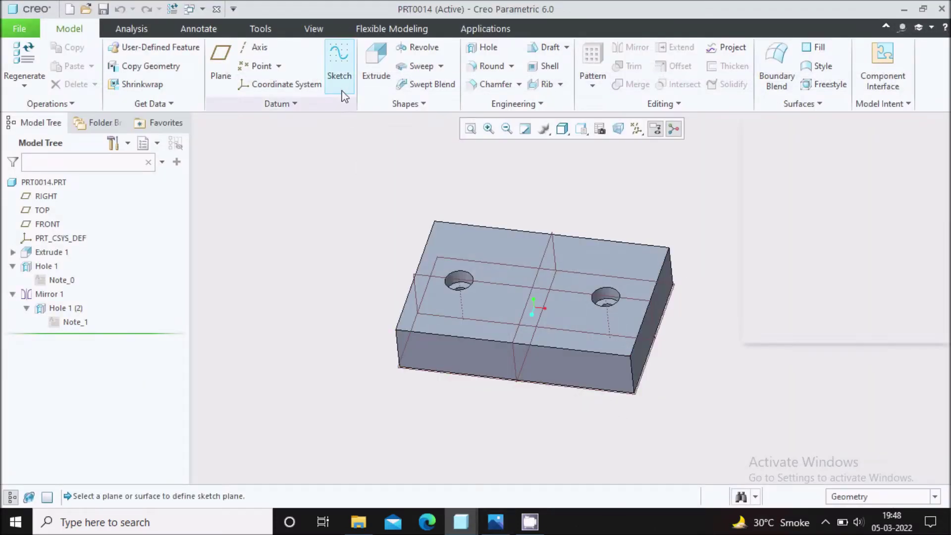
pyautogui.click(547, 248)
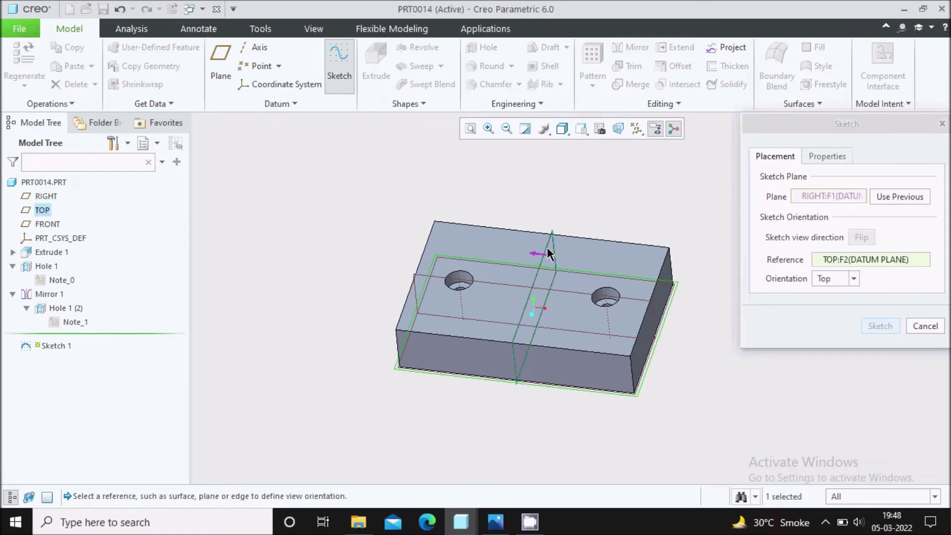
pyautogui.click(875, 325)
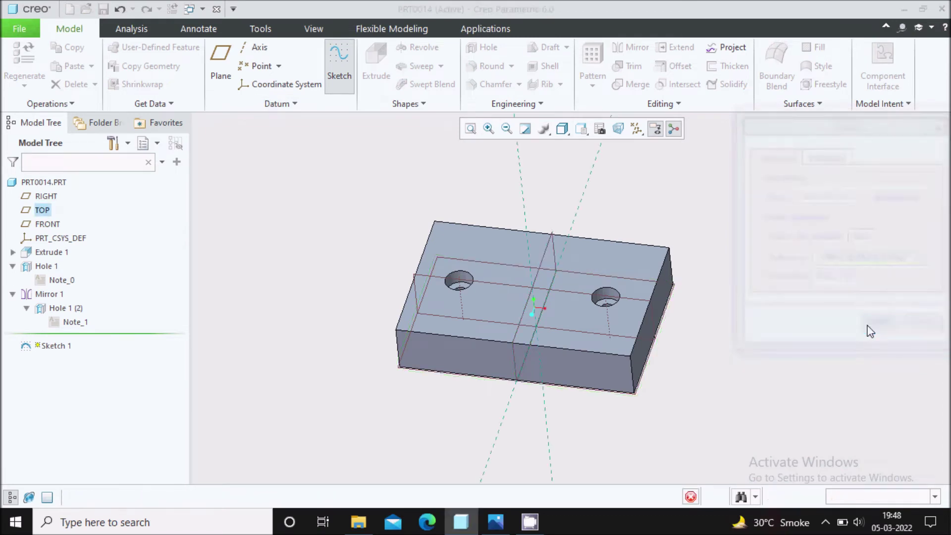
pyautogui.click(601, 130)
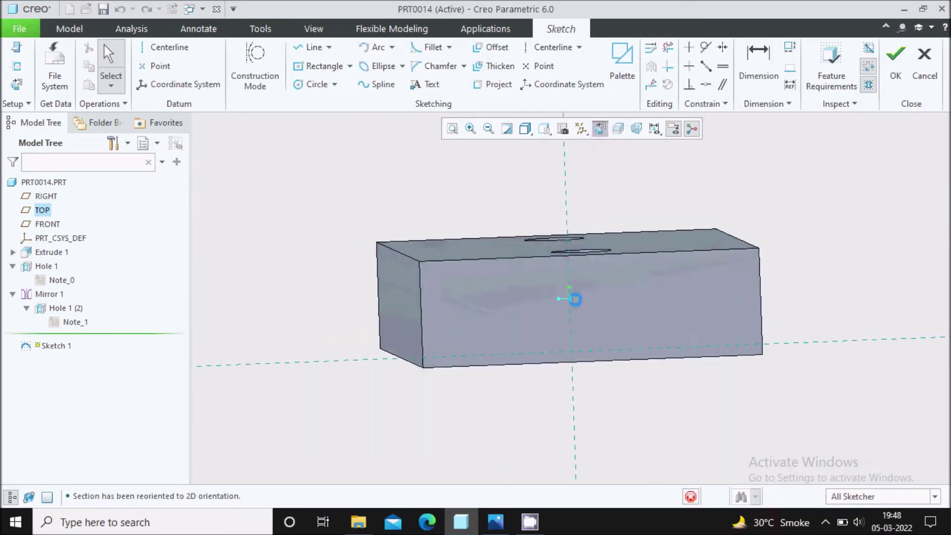
pyautogui.scroll(-3, 620, 318)
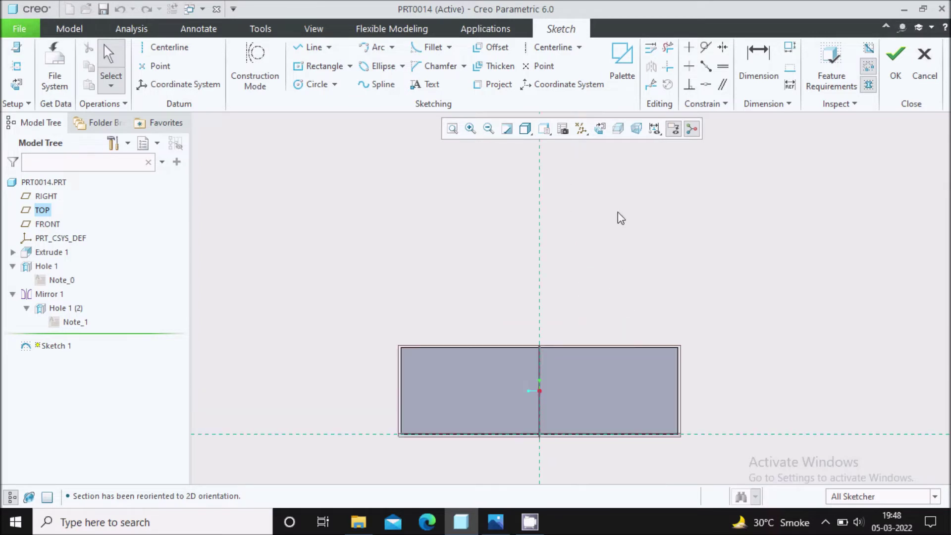
pyautogui.click(581, 134)
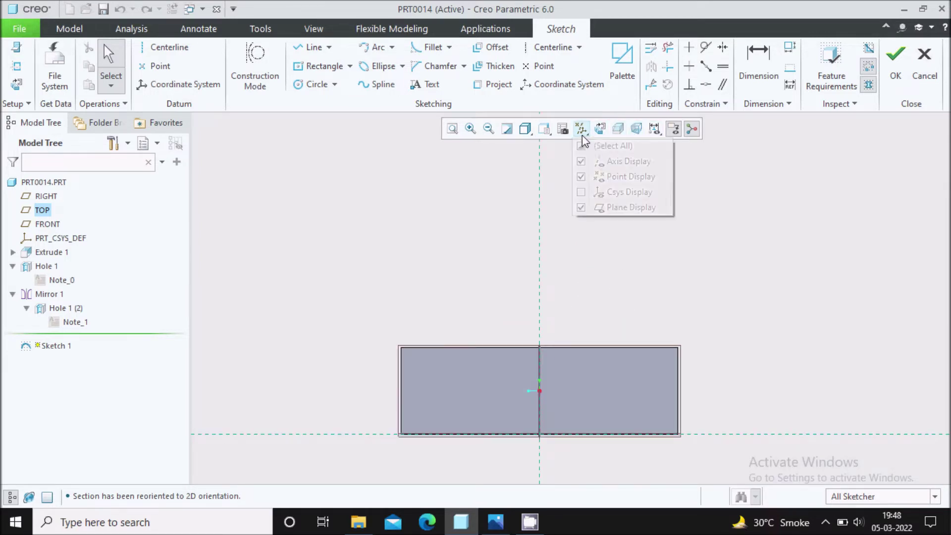
pyautogui.click(617, 208)
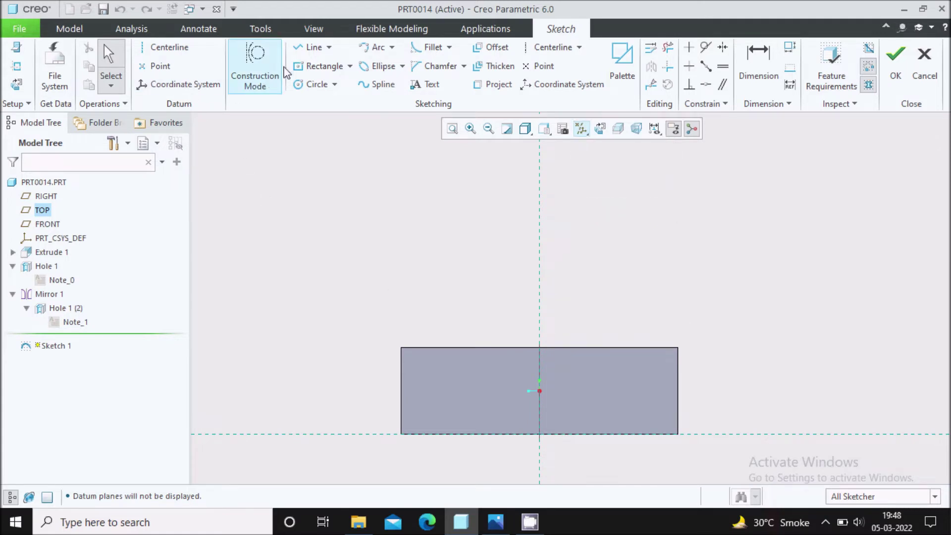
pyautogui.click(17, 66)
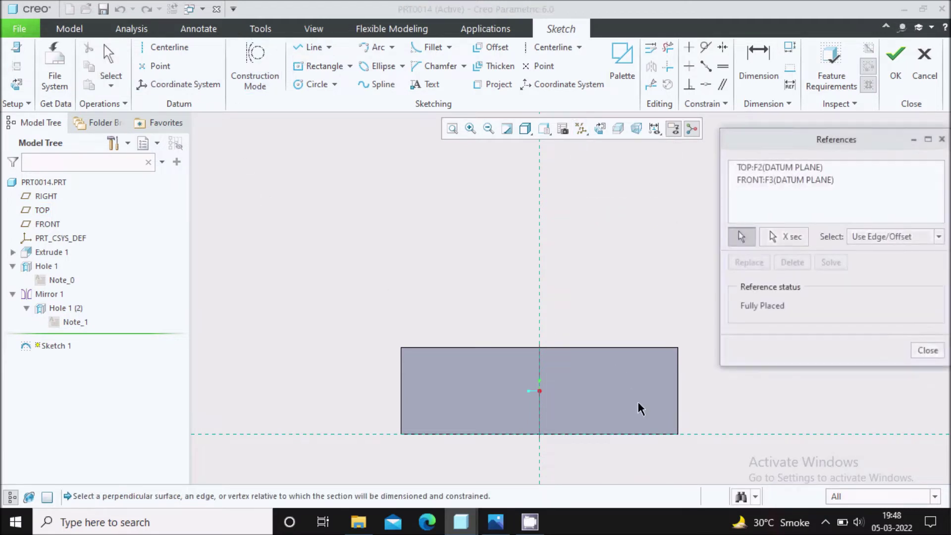
# - Reference the plate's right and top edges and draw a vertical-then-angled line chain
pyautogui.click(677, 404)
pyautogui.click(661, 348)
pyautogui.click(926, 352)
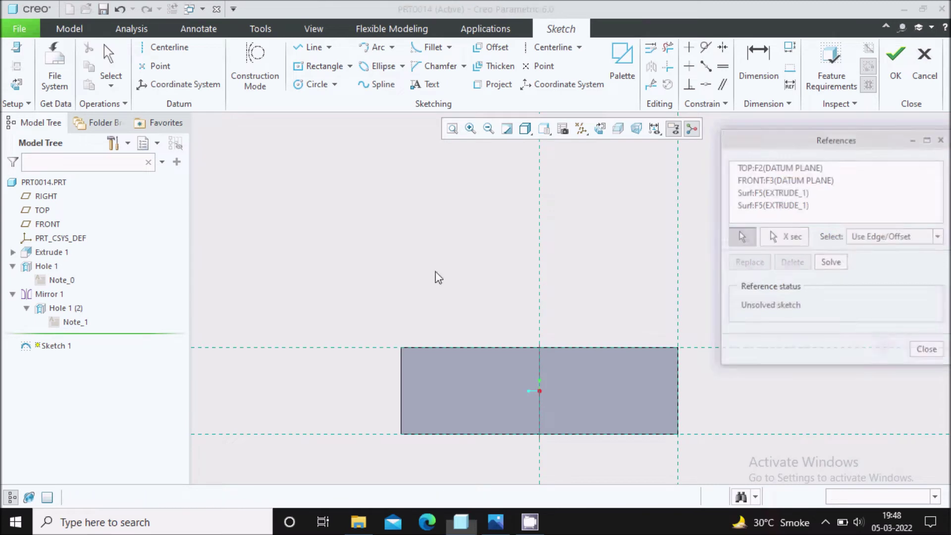
pyautogui.click(310, 47)
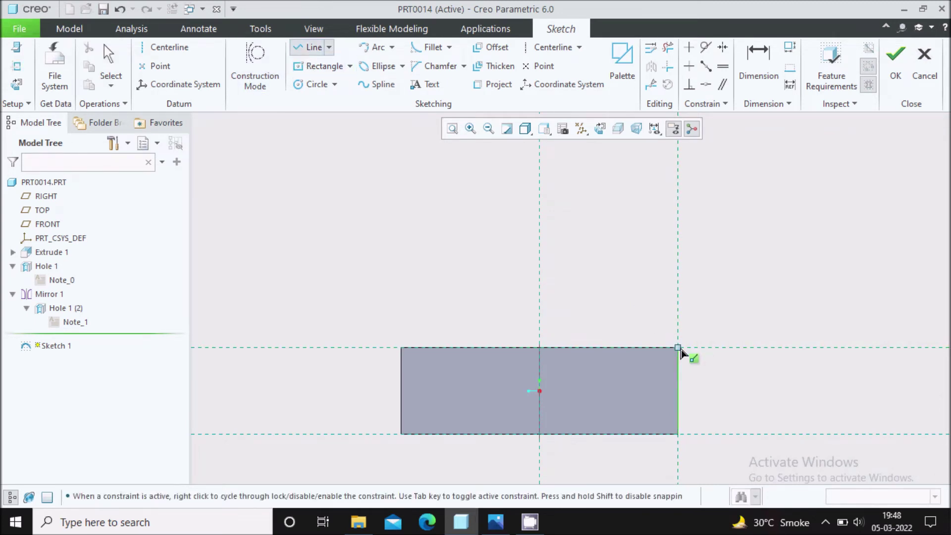
pyautogui.scroll(2, 677, 246)
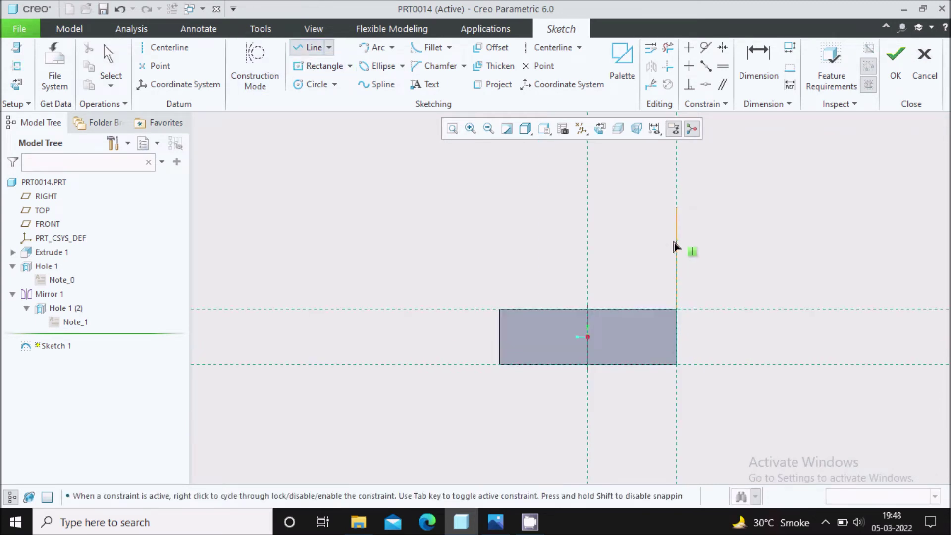
pyautogui.click(743, 140)
pyautogui.middleClick(760, 181)
pyautogui.scroll(-3, 723, 208)
pyautogui.scroll(2, 618, 336)
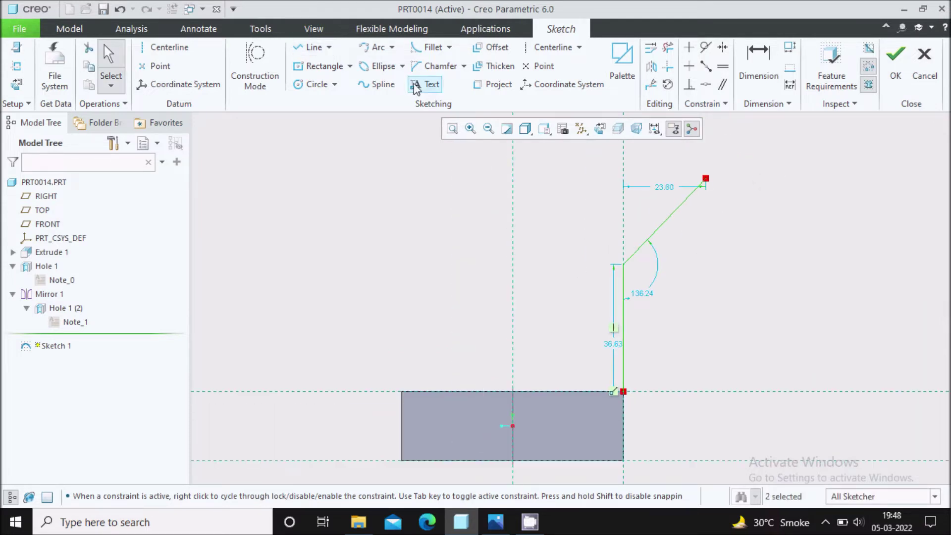
# - Round the bend between the two lines with an R15 fillet
pyautogui.click(430, 47)
pyautogui.click(627, 295)
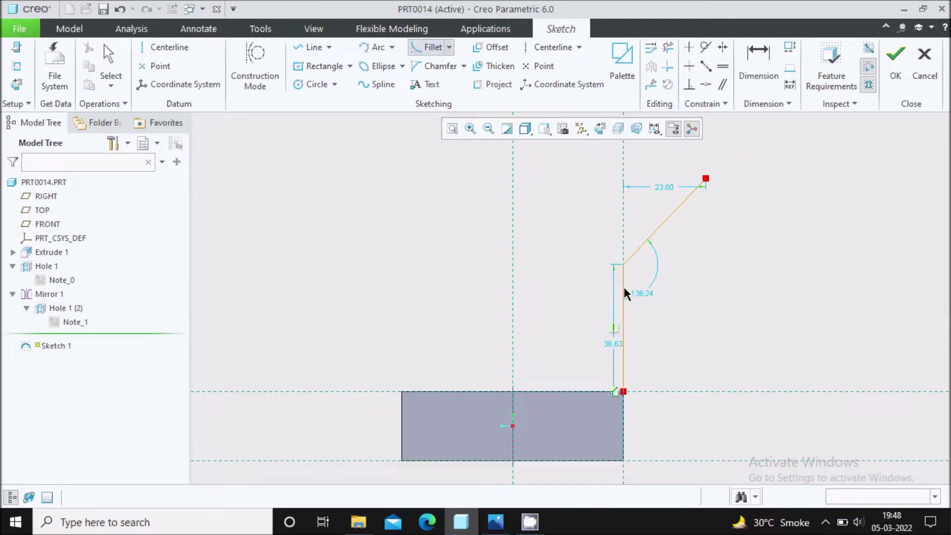
pyautogui.click(635, 247)
pyautogui.scroll(-2, 621, 258)
pyautogui.middleClick(573, 287)
pyautogui.doubleClick(602, 258)
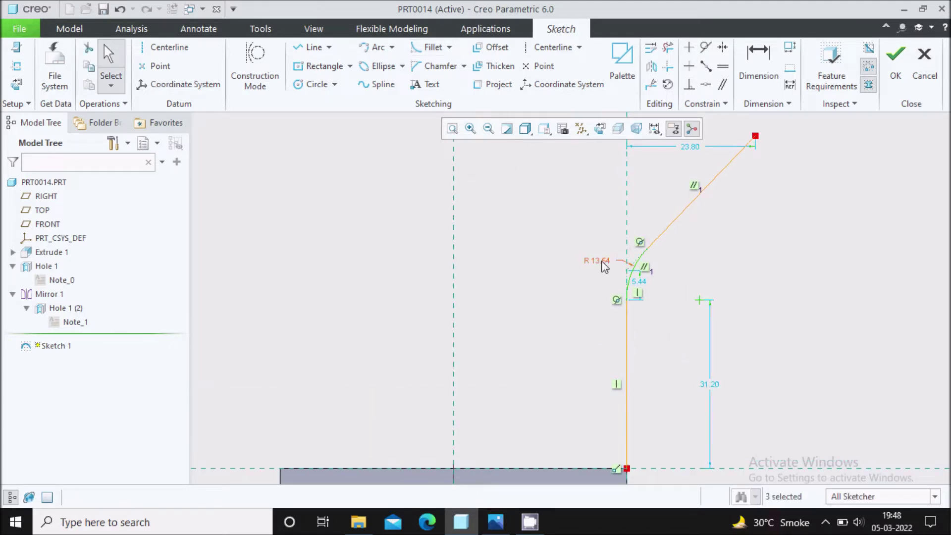
pyautogui.write('15')
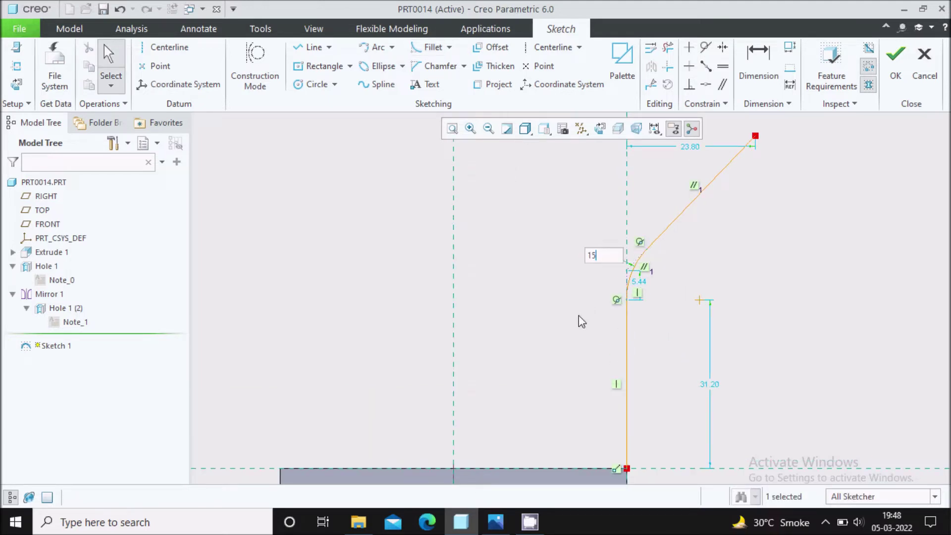
pyautogui.press('Return')
pyautogui.scroll(2, 593, 308)
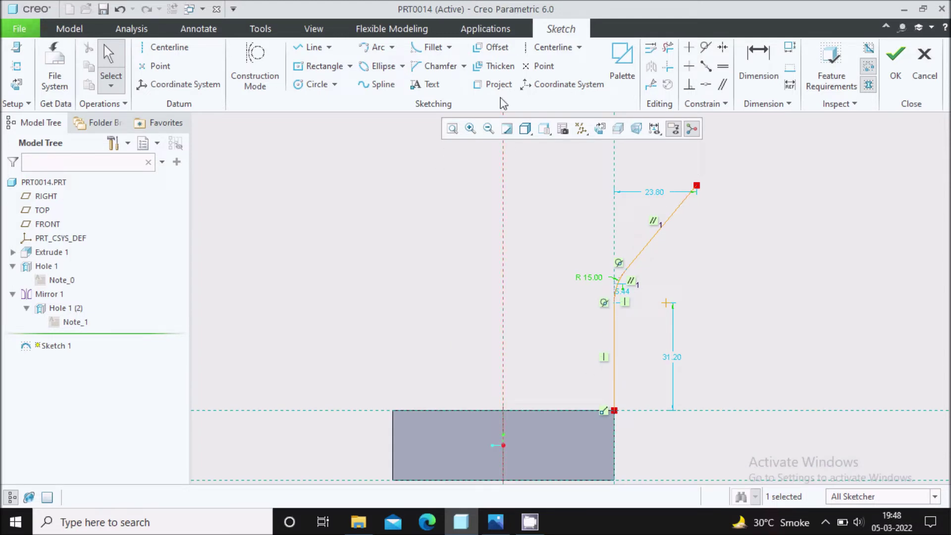
# - Begin offsetting the line-and-fillet chain as a loop
pyautogui.click(493, 48)
pyautogui.click(881, 197)
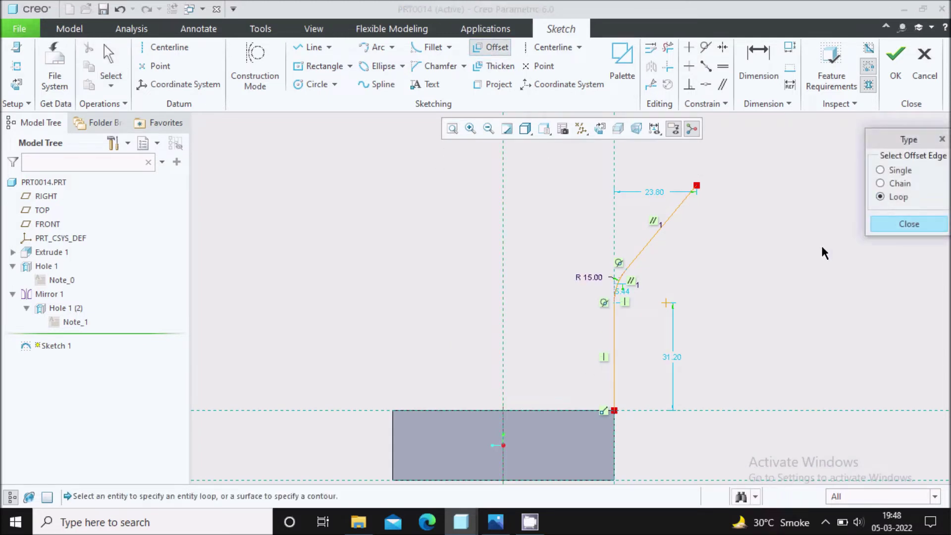
pyautogui.click(659, 237)
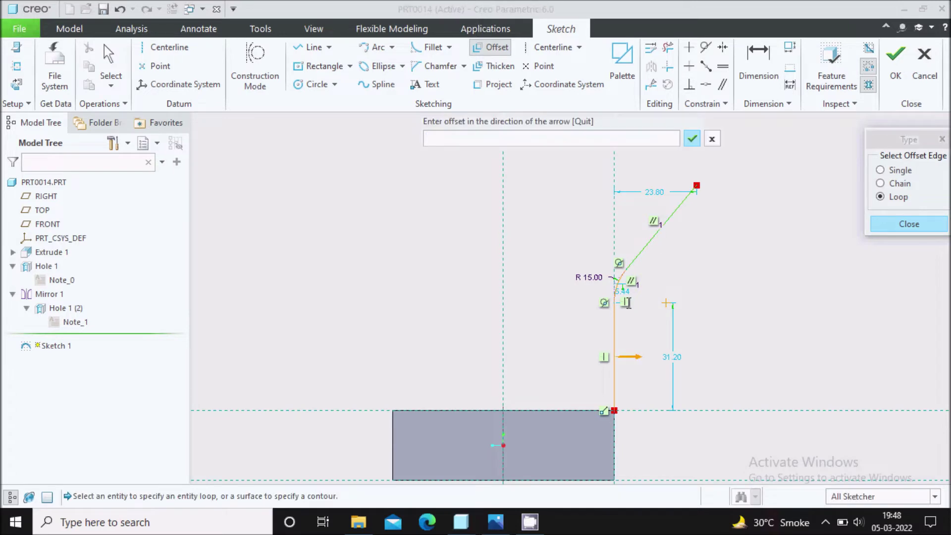